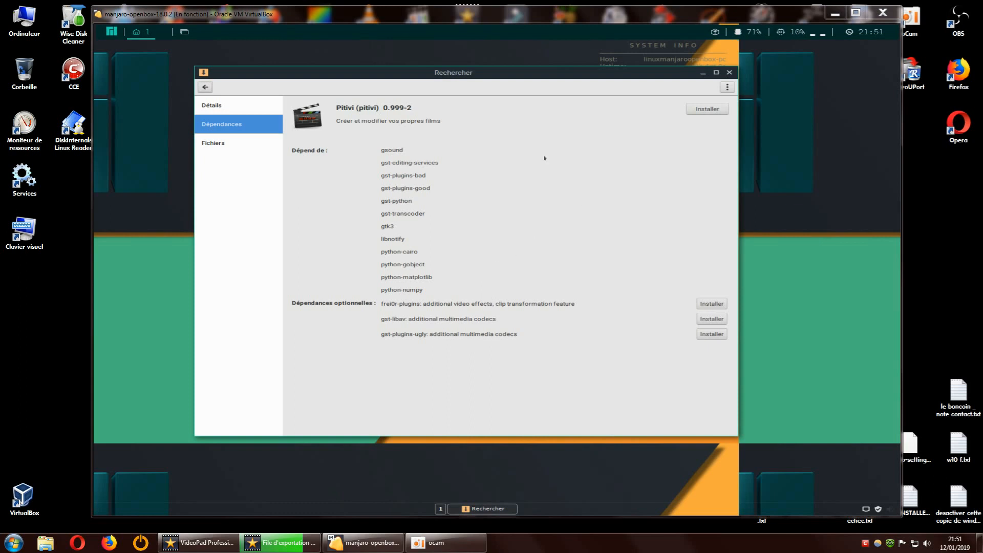
# Examine Pitivi's dependency list, look into the gst-plugins-good package it requires, and return to Pitivi's dependencies
pyautogui.moveTo(511, 67)
pyautogui.mouseDown()
pyautogui.moveTo(509, 111)
pyautogui.moveTo(494, 82)
pyautogui.moveTo(500, 67)
pyautogui.mouseUp()
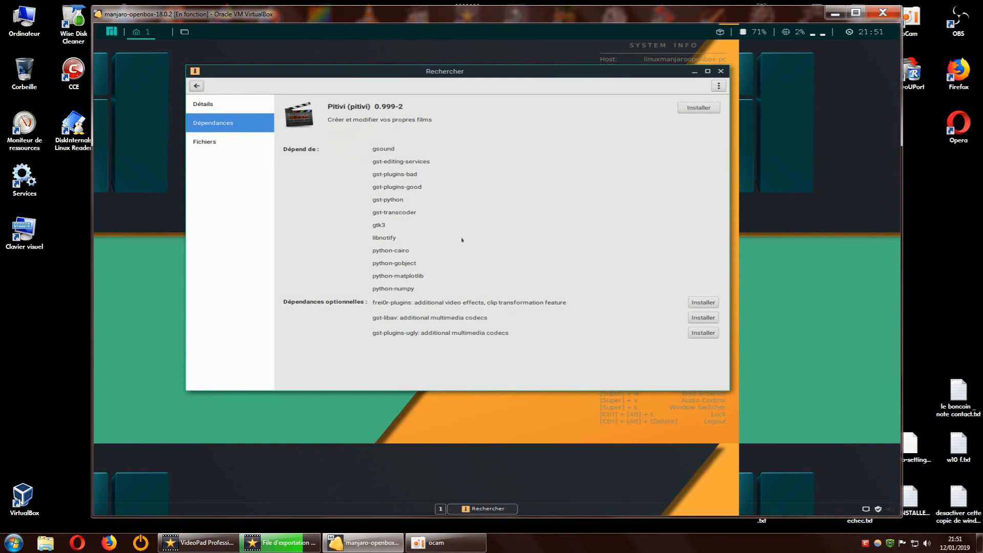
pyautogui.moveTo(553, 76); pyautogui.dragTo(508, 61)
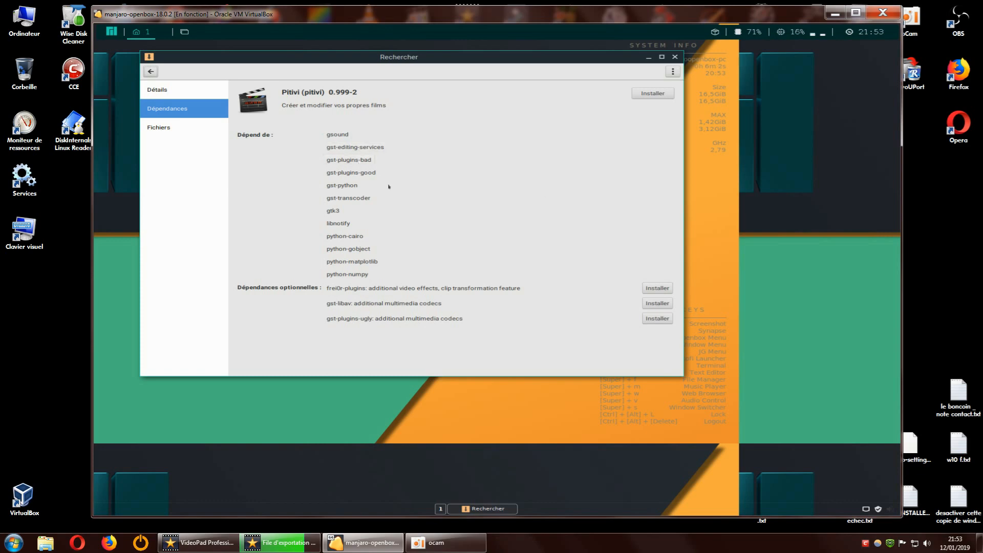
pyautogui.click(353, 173)
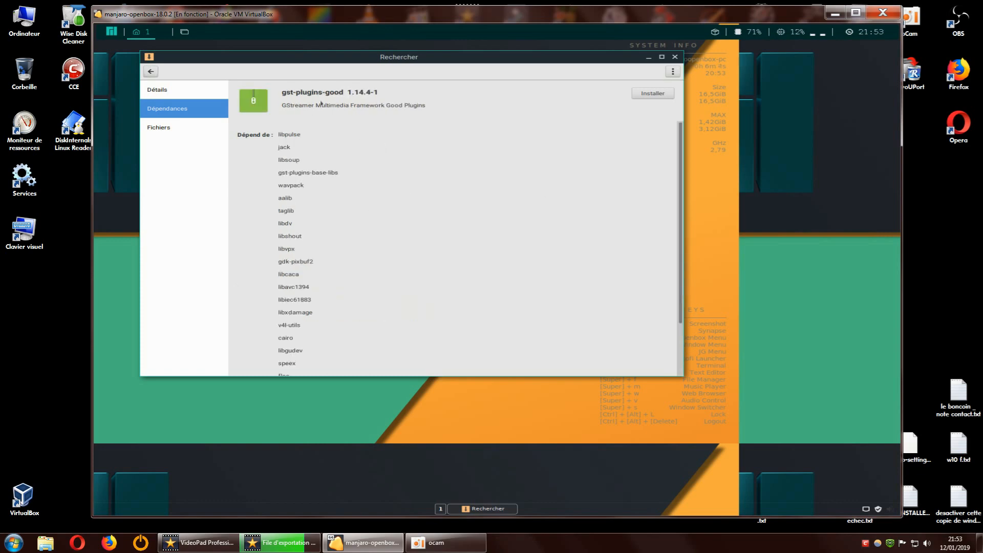
pyautogui.click(150, 71)
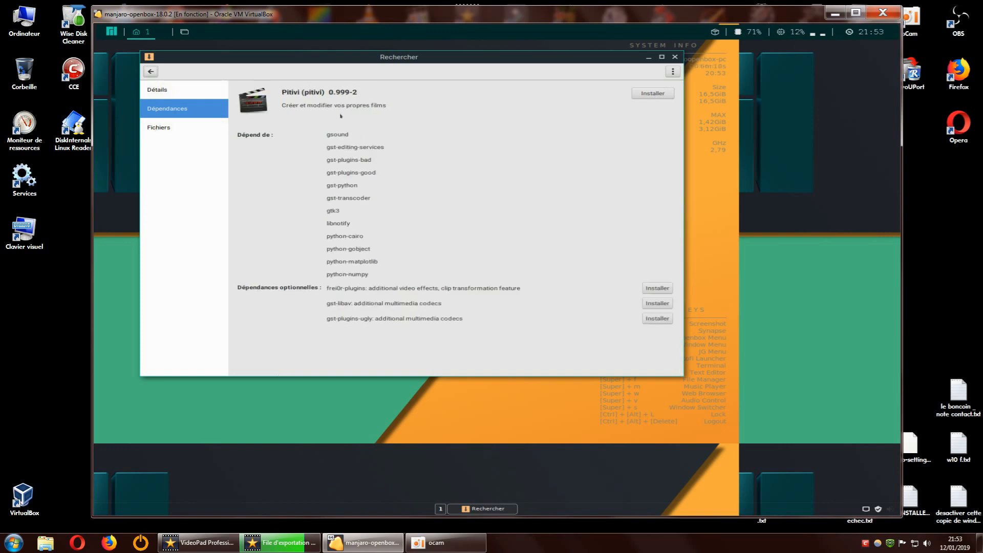
# Queue Pitivi for installation with the optional dependencies frei0r-plugins, gst-libav and gst-plugins-ugly selected
pyautogui.click(649, 95)
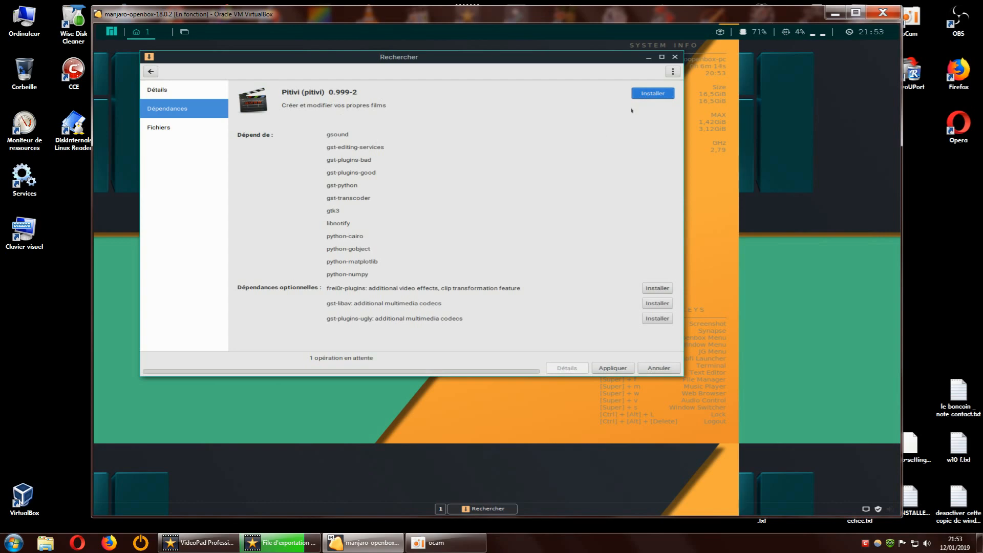
pyautogui.click(611, 368)
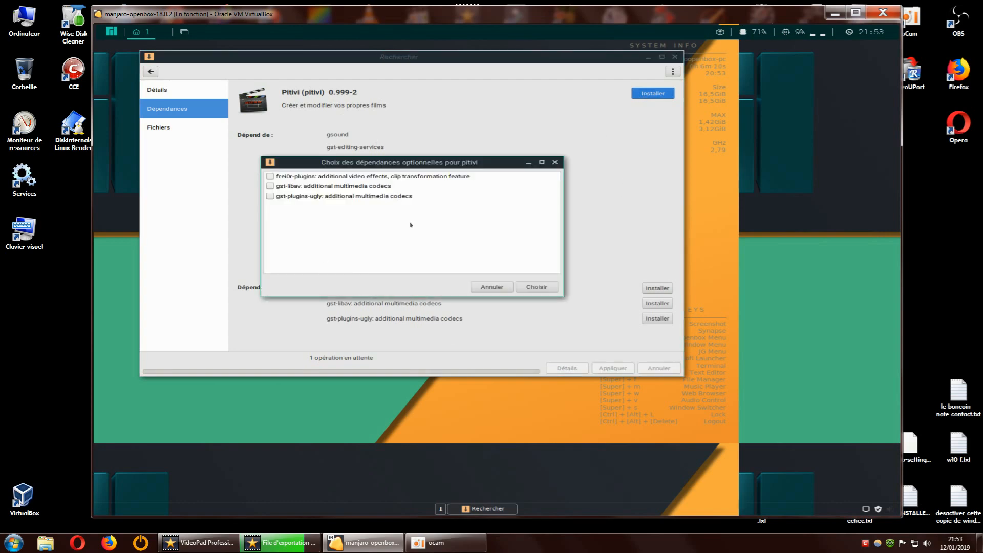
pyautogui.moveTo(491, 168); pyautogui.dragTo(764, 178)
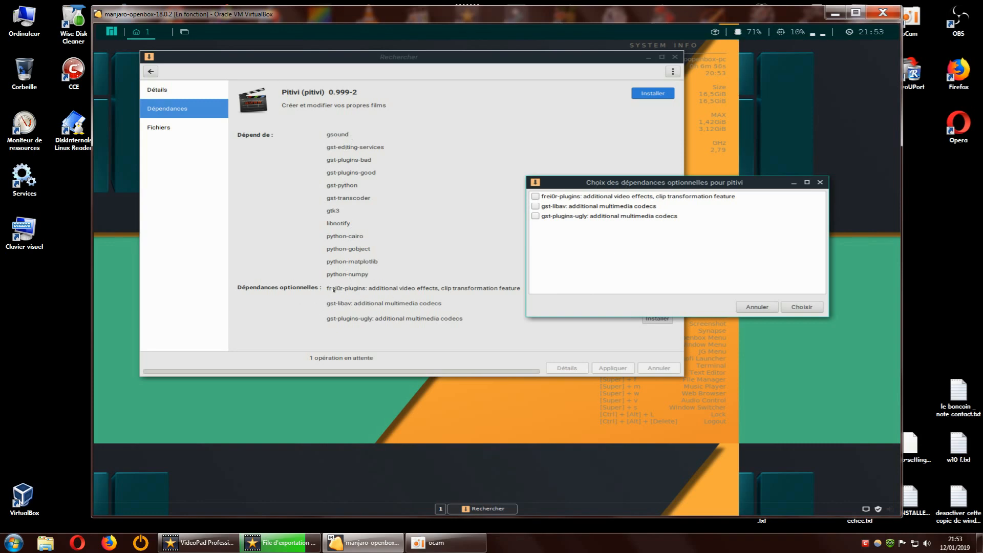
pyautogui.moveTo(608, 187); pyautogui.dragTo(622, 215)
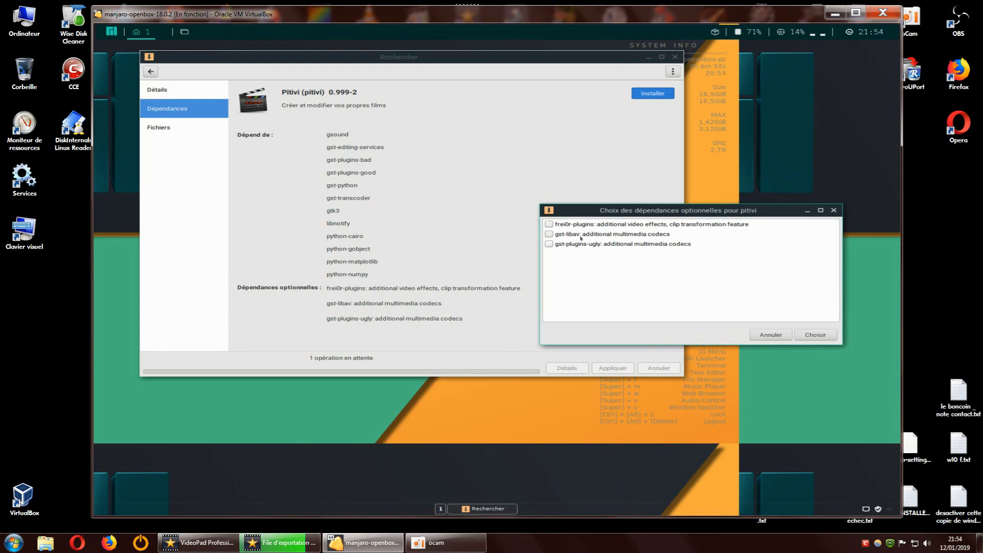
pyautogui.click(549, 225)
pyautogui.click(549, 234)
pyautogui.click(549, 244)
pyautogui.click(818, 335)
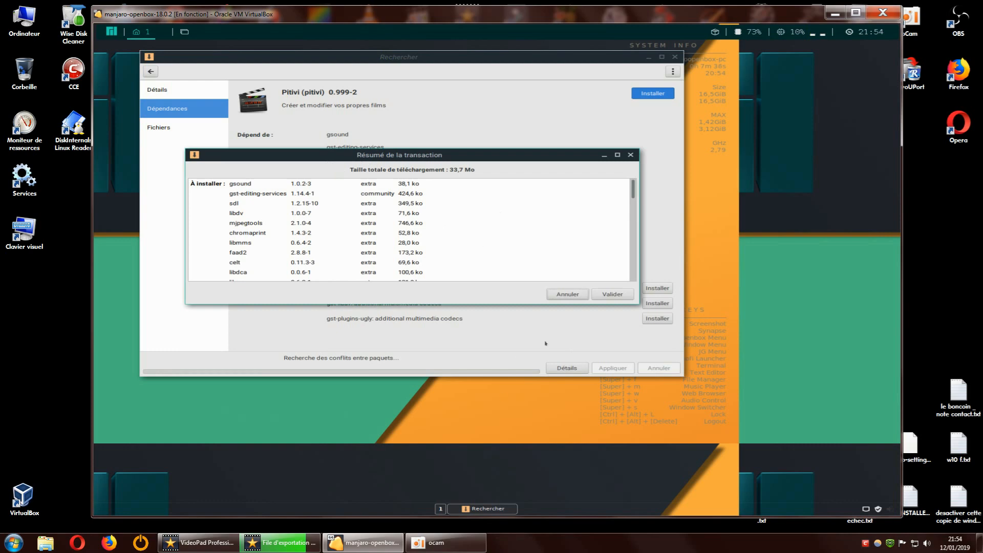
# Validate the Pitivi installation transaction and authenticate with the account password
pyautogui.click(613, 294)
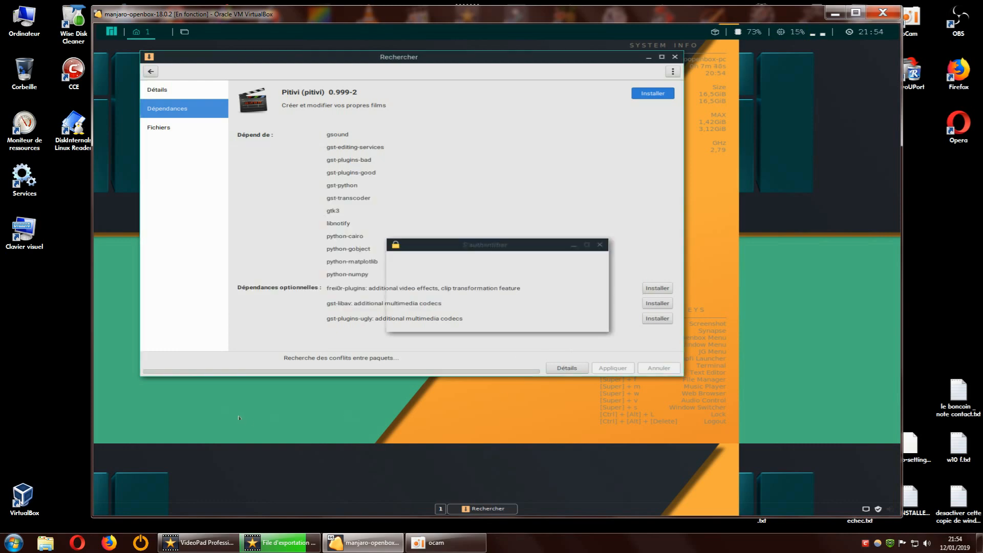
pyautogui.write('••')
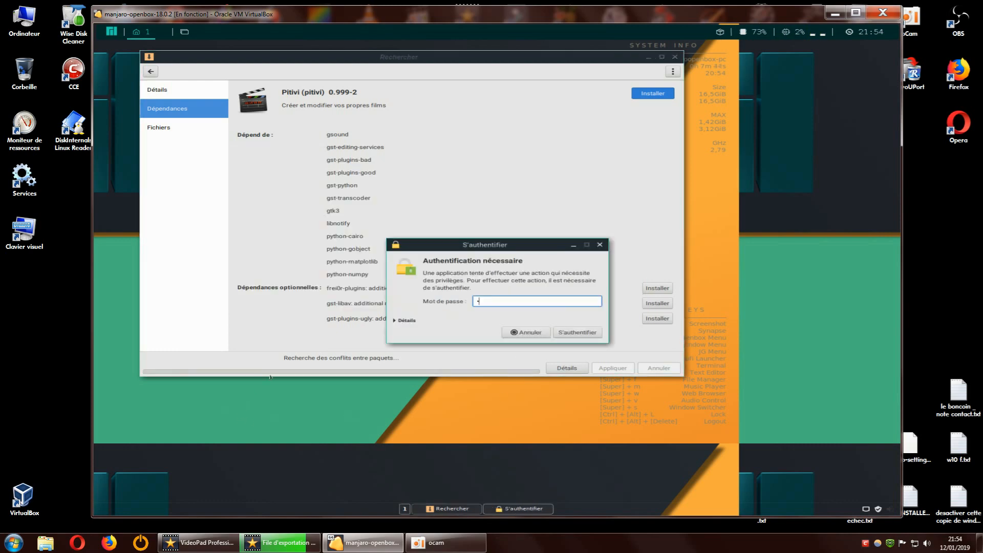
pyautogui.press('Return')
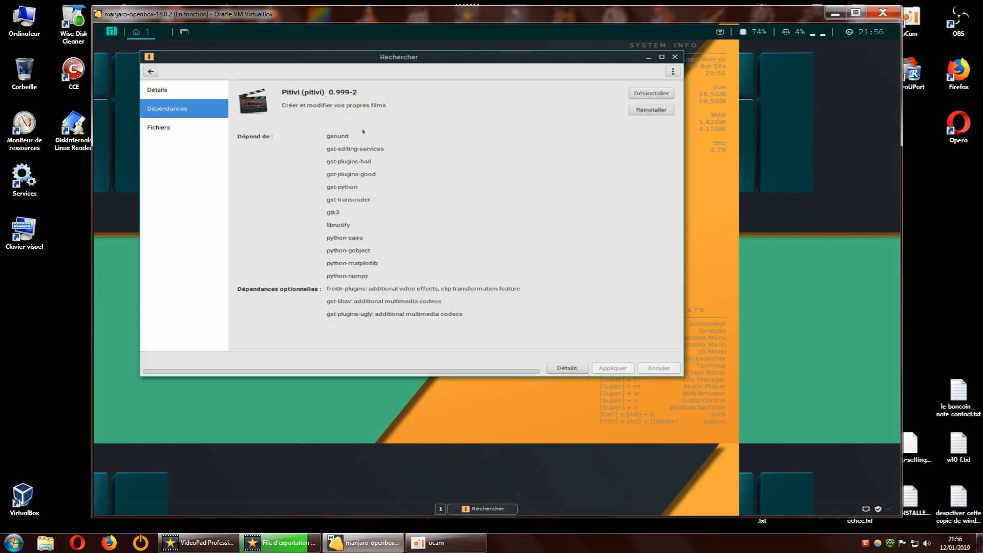
# Return to the package search results and search for audacity
pyautogui.moveTo(433, 53); pyautogui.dragTo(438, 73)
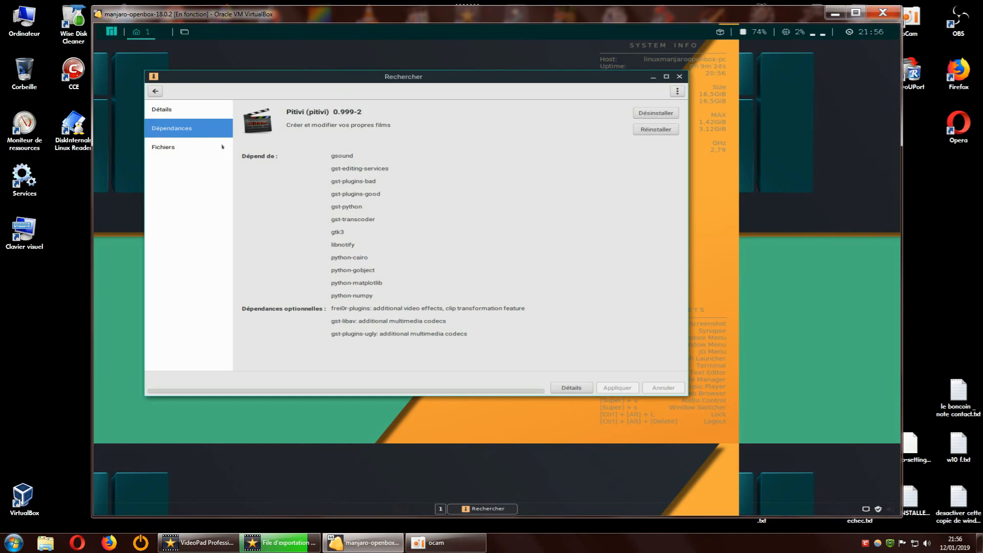
pyautogui.click(155, 91)
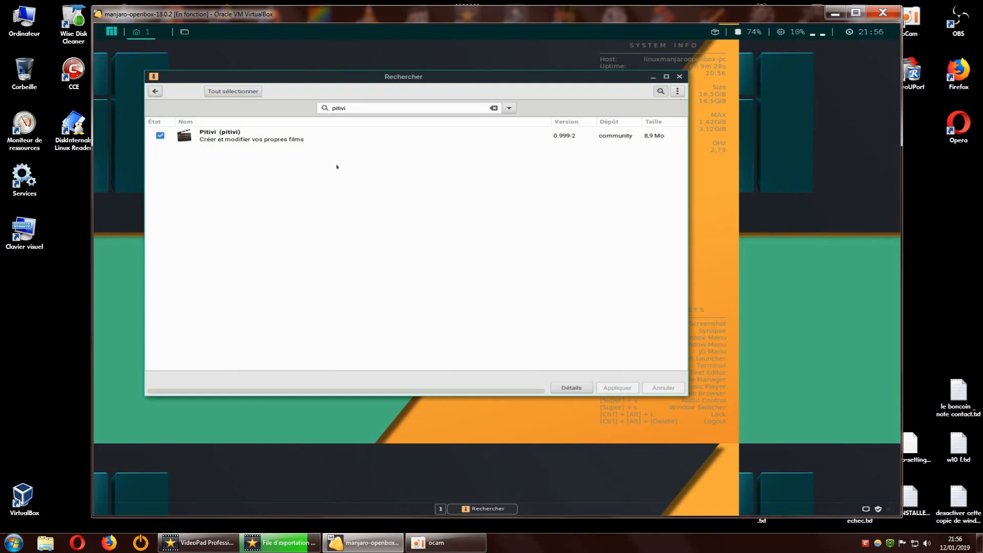
pyautogui.click(324, 108)
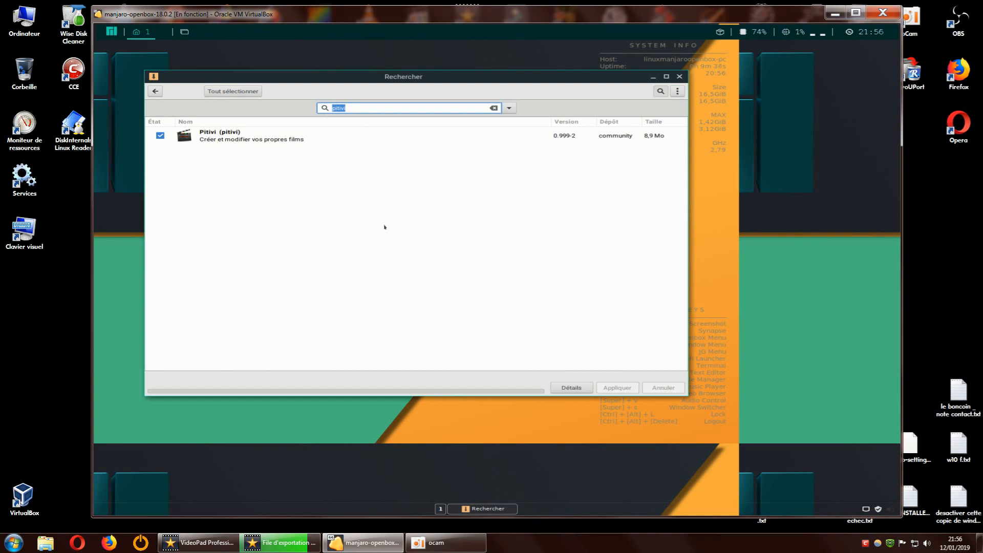
pyautogui.write('audacity')
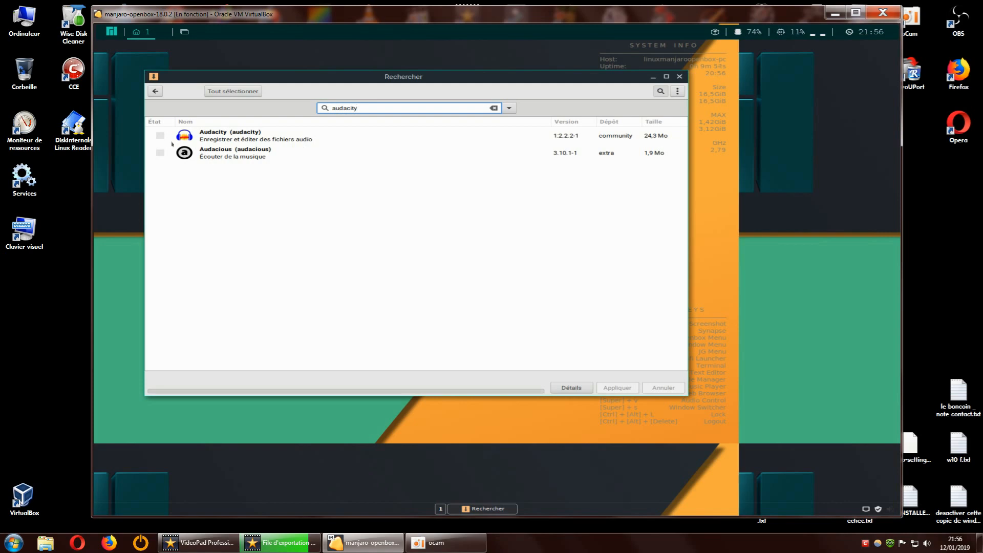
pyautogui.click(160, 136)
pyautogui.click(616, 388)
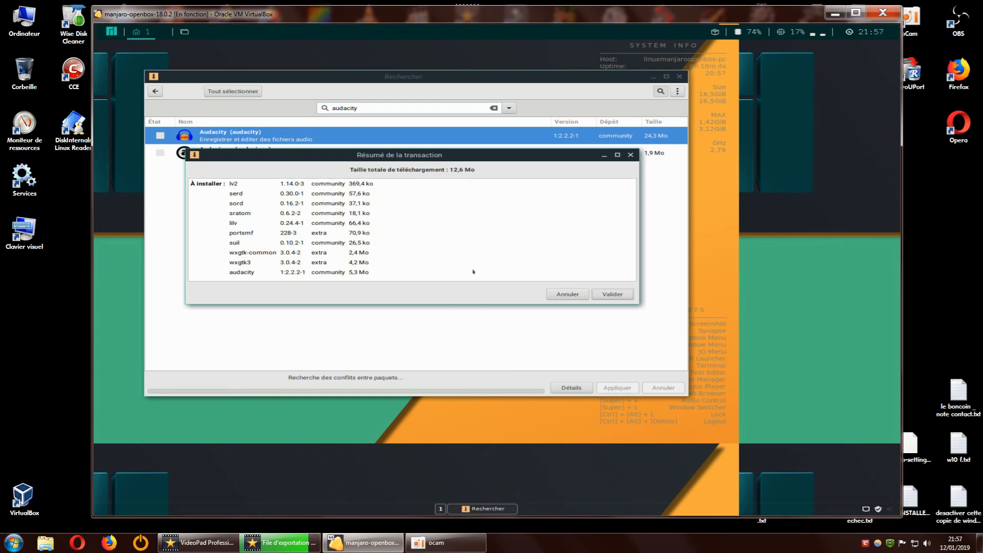
pyautogui.click(568, 299)
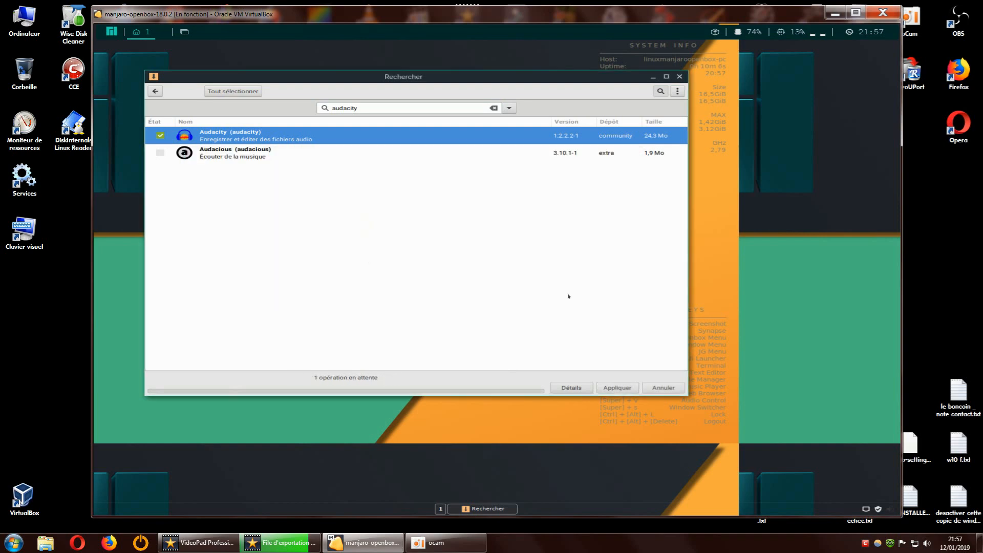
# Review Audacity's dependencies on its package page, then install Audacity and validate the transaction summary
pyautogui.click(220, 134)
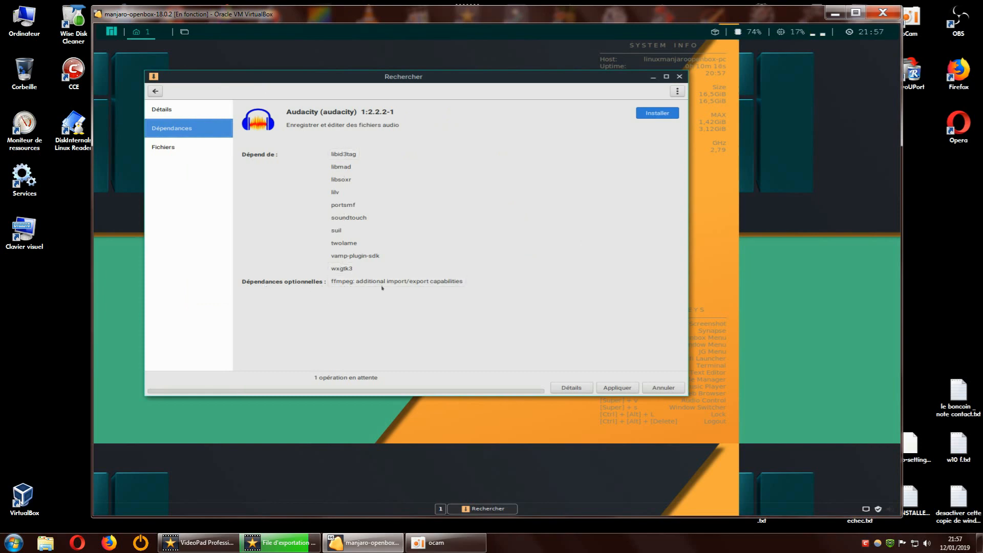
pyautogui.click(660, 117)
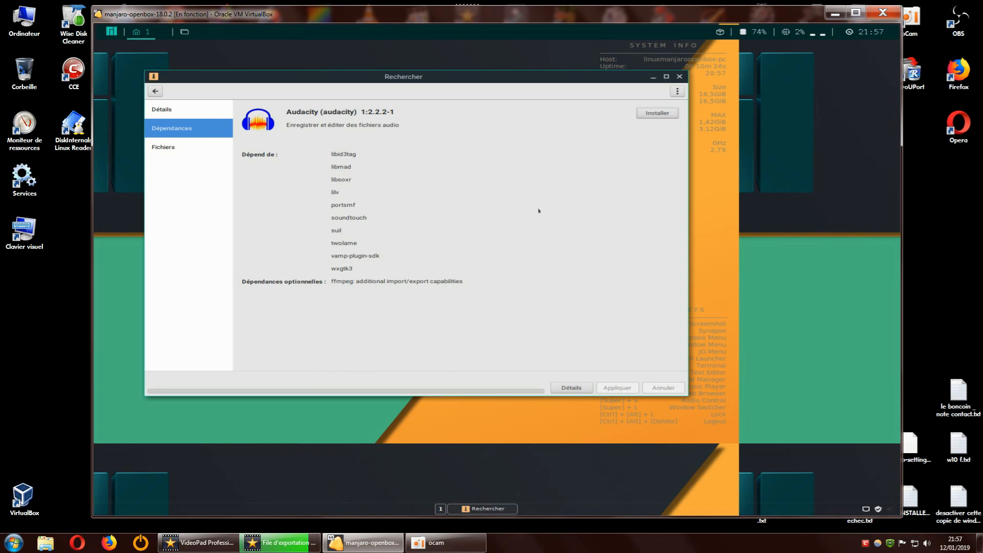
pyautogui.click(658, 112)
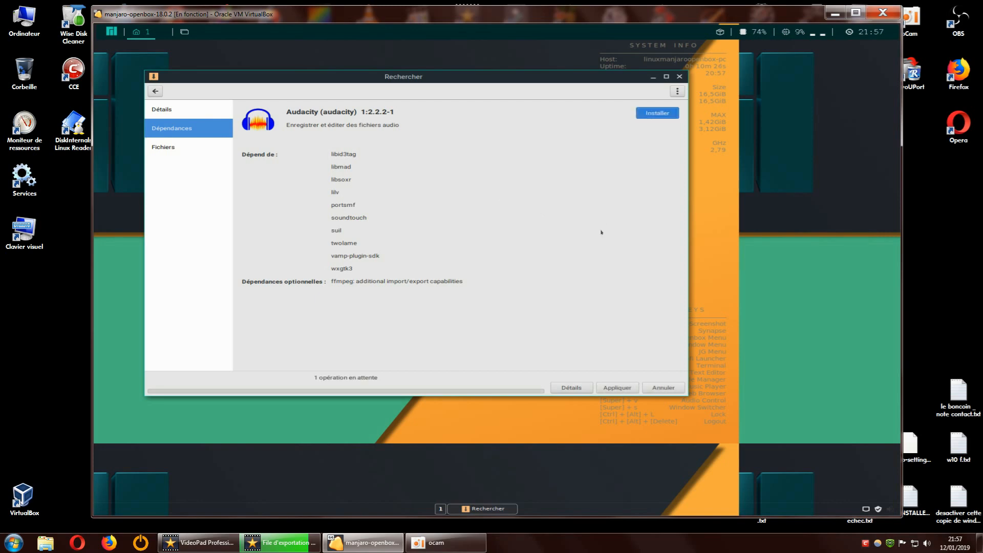
pyautogui.click(626, 383)
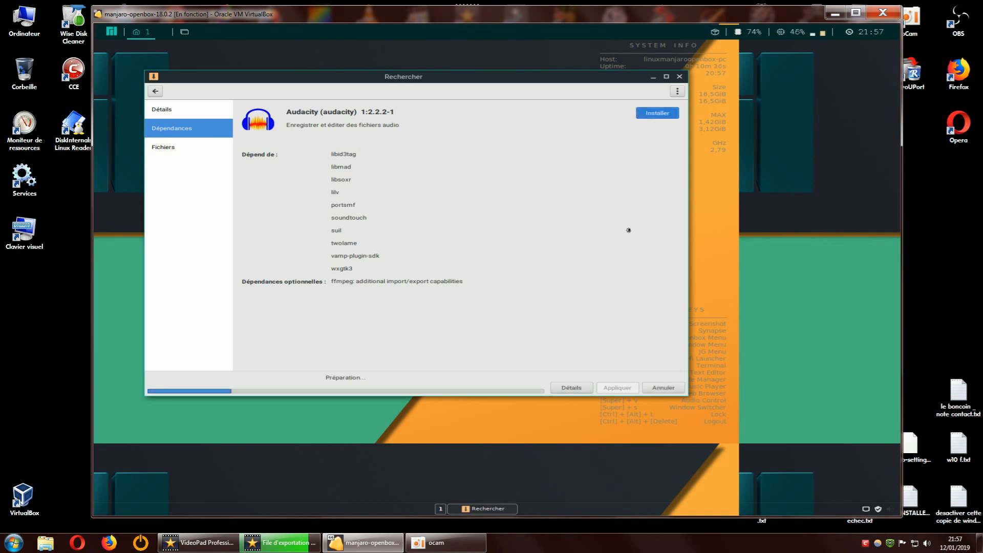
pyautogui.moveTo(472, 156); pyautogui.dragTo(679, 175)
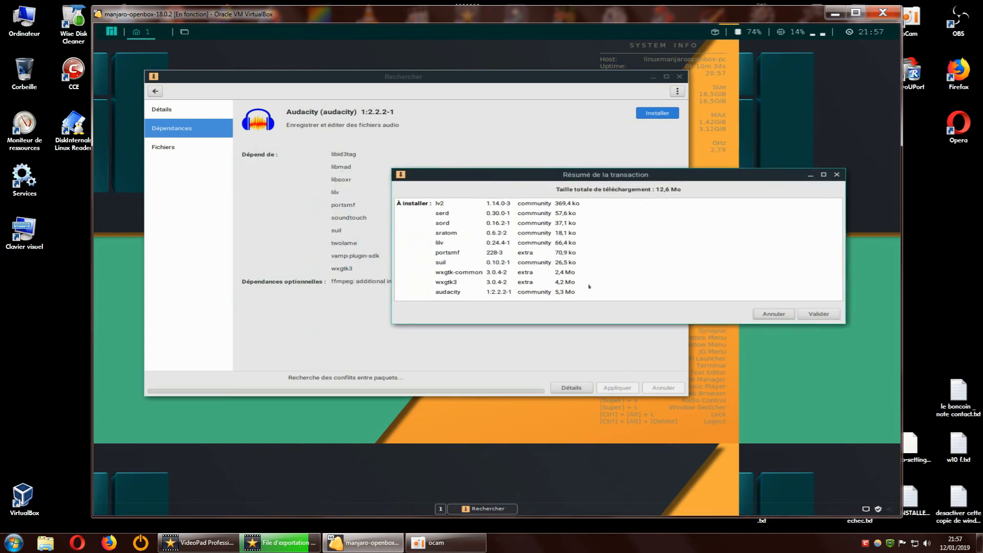
pyautogui.click(815, 315)
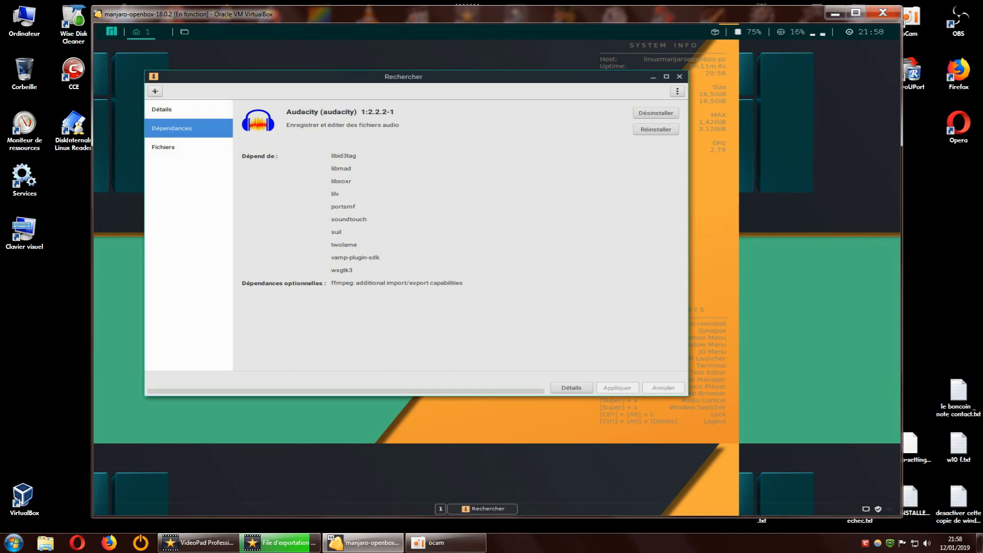
# Check Audacity's entry in the search results and its dependency page, and return to the results
pyautogui.click(155, 91)
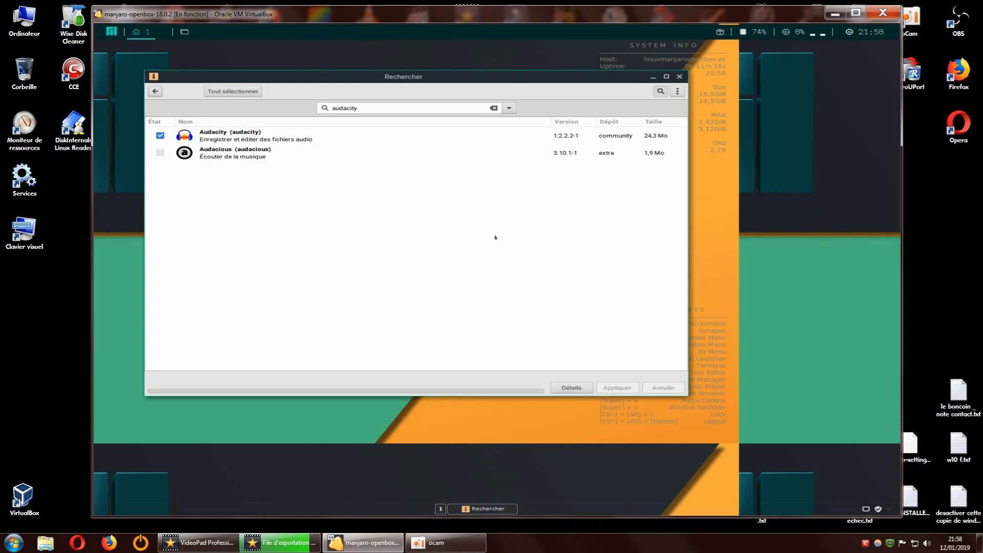
pyautogui.click(220, 135)
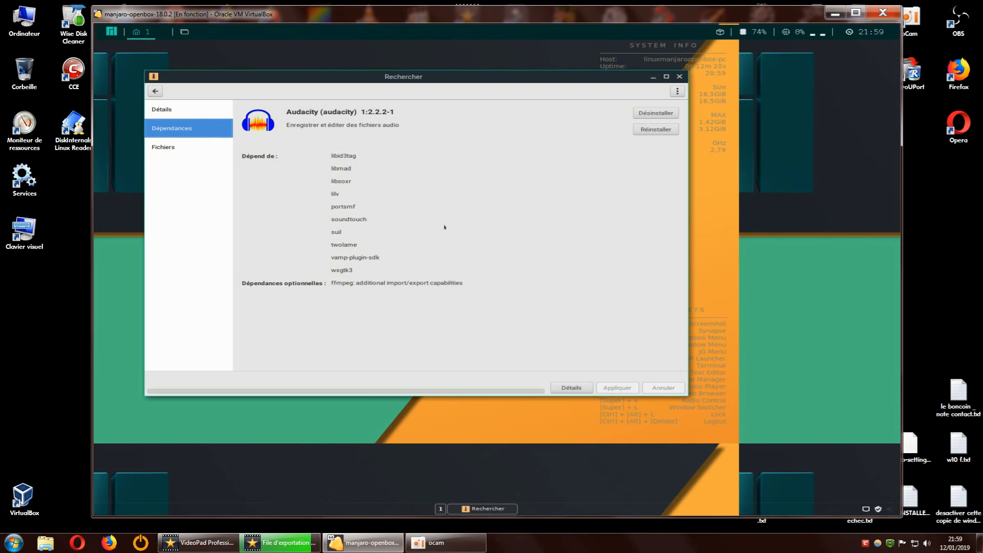
pyautogui.click(155, 91)
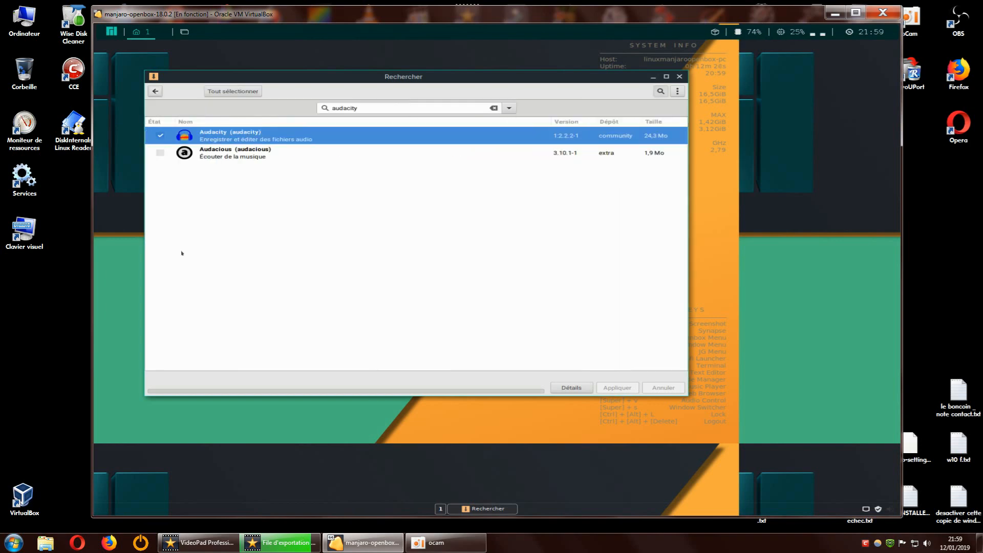
# Search the packages for shotcut, examine the dependencies of the Shotcut video editor, and return to the results
pyautogui.moveTo(362, 108); pyautogui.dragTo(313, 109)
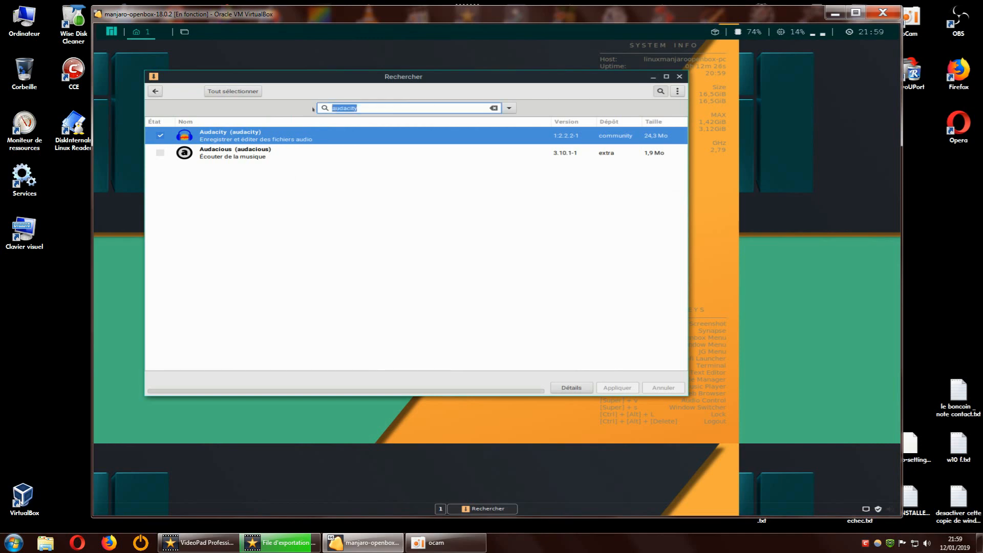
pyautogui.write('s')
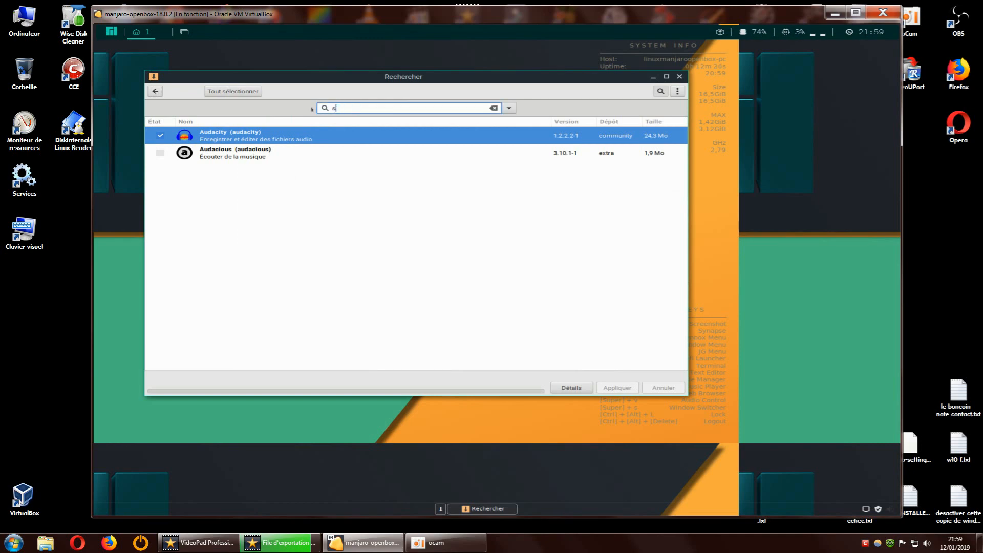
pyautogui.write('hotcut')
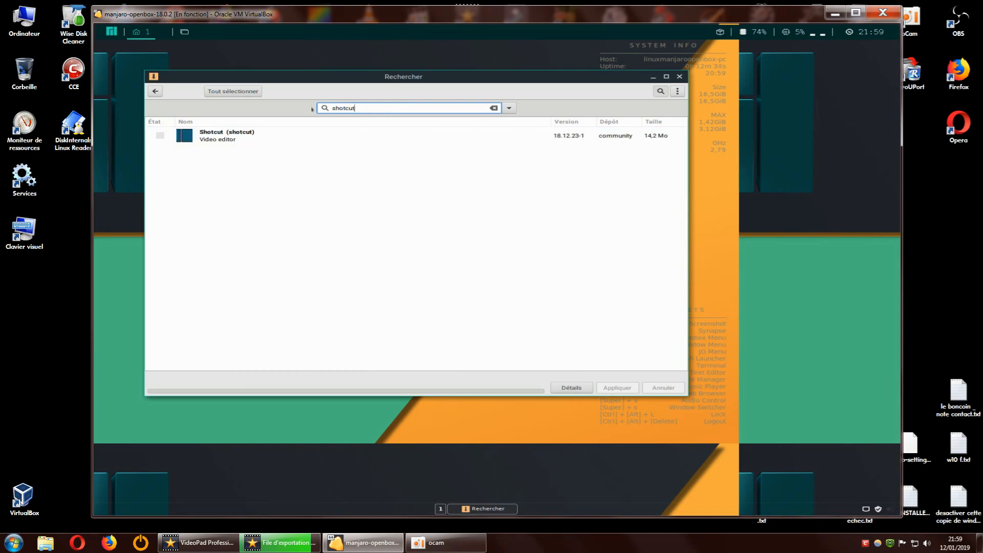
pyautogui.click(220, 136)
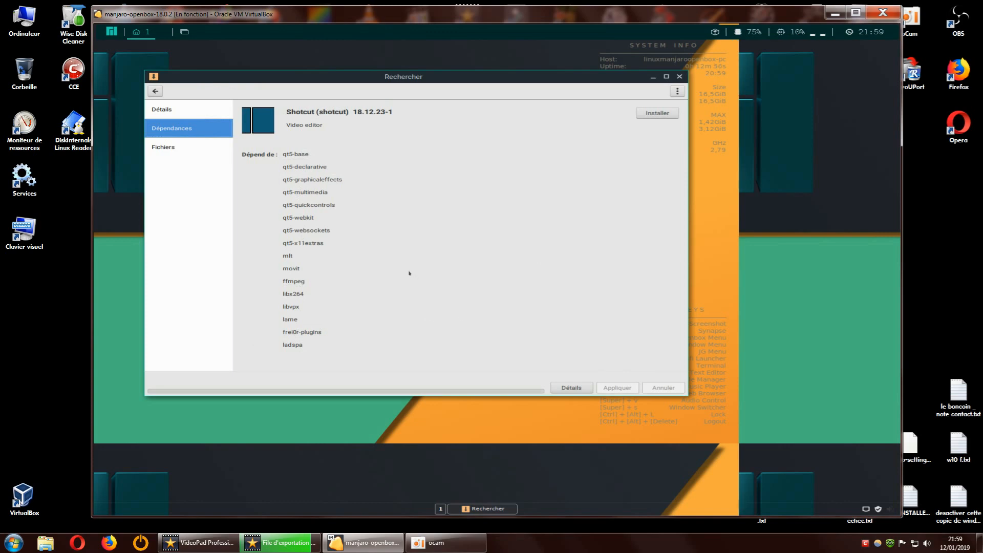
pyautogui.click(155, 91)
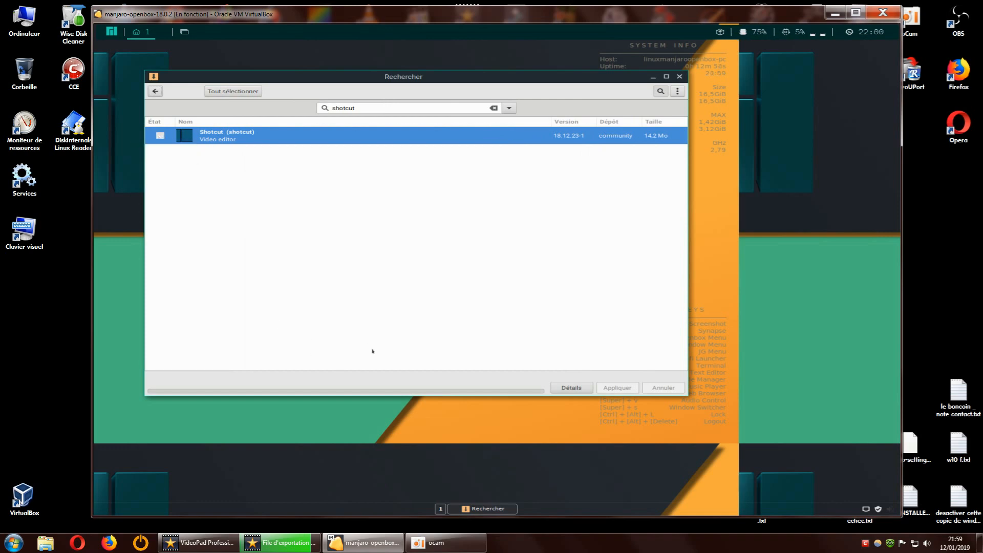
pyautogui.click(208, 139)
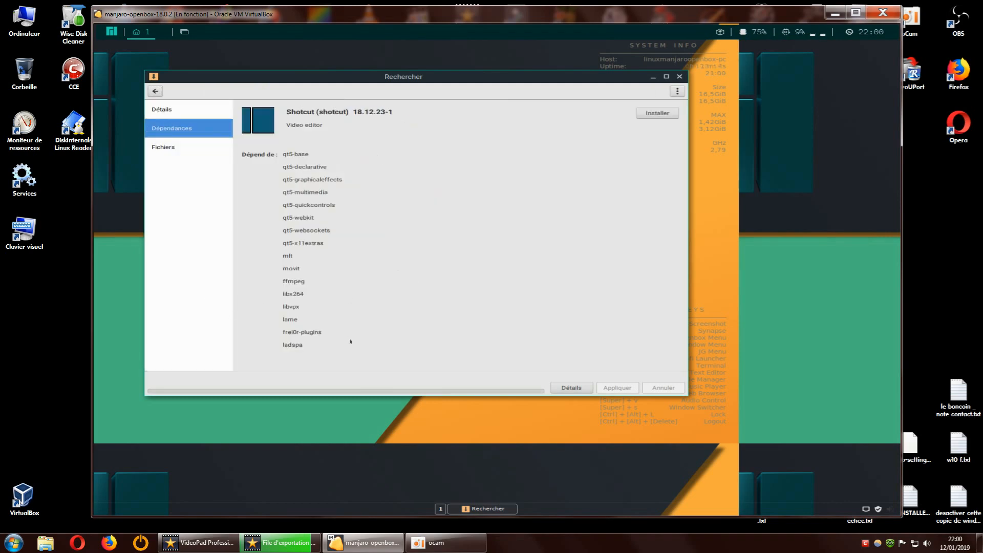
pyautogui.click(156, 92)
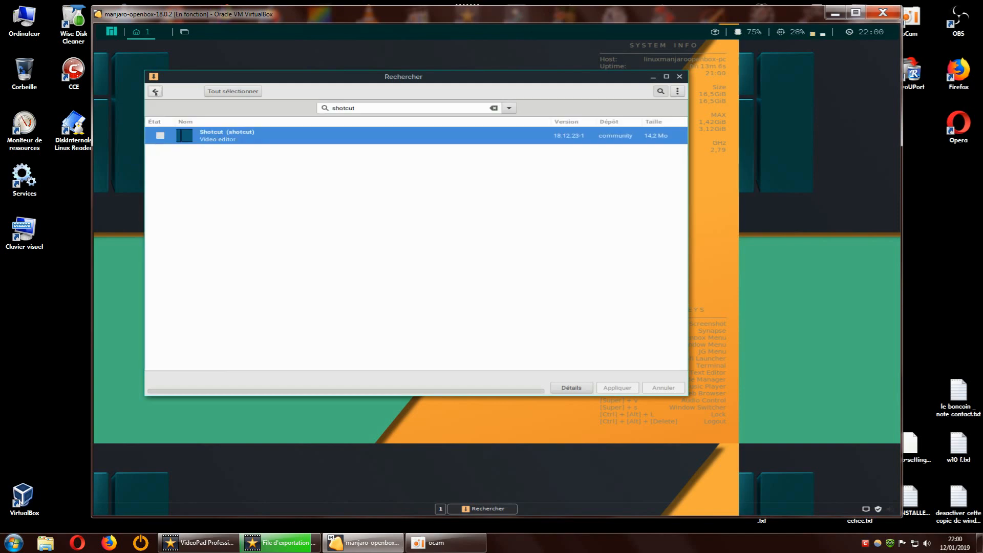
# Search the packages for auda, inspect Audacity's dependencies and its optional ffmpeg package, and return from the package pages
pyautogui.click(326, 109)
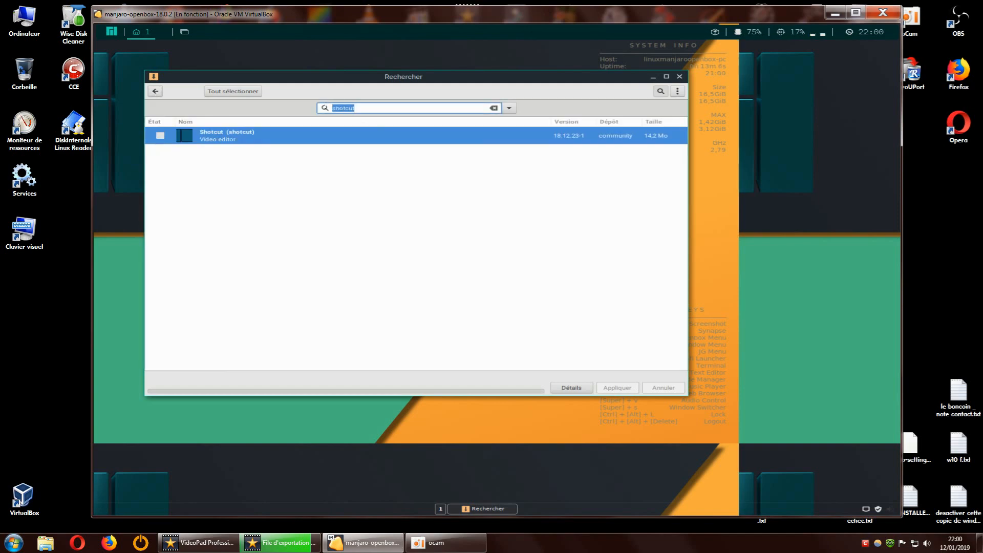
pyautogui.write('a')
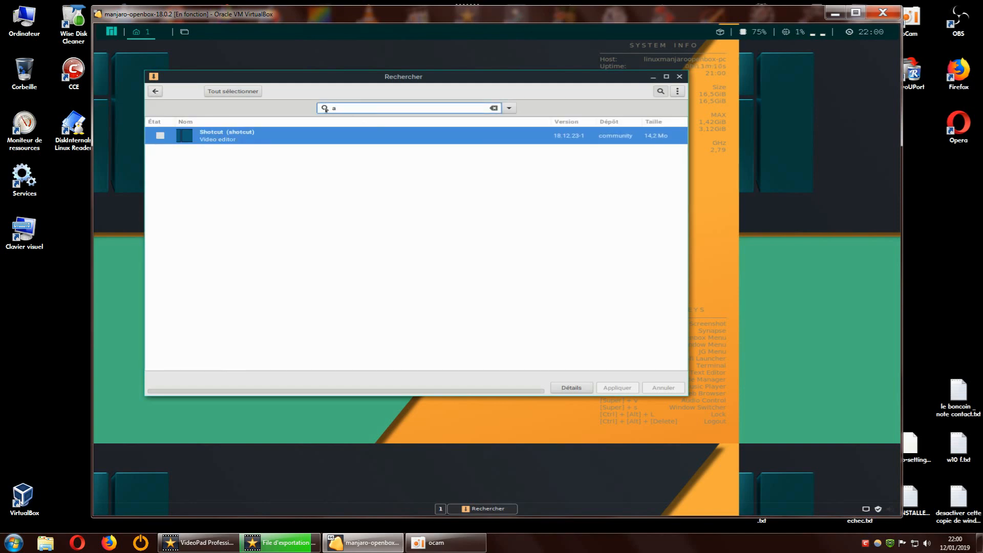
pyautogui.write('uda')
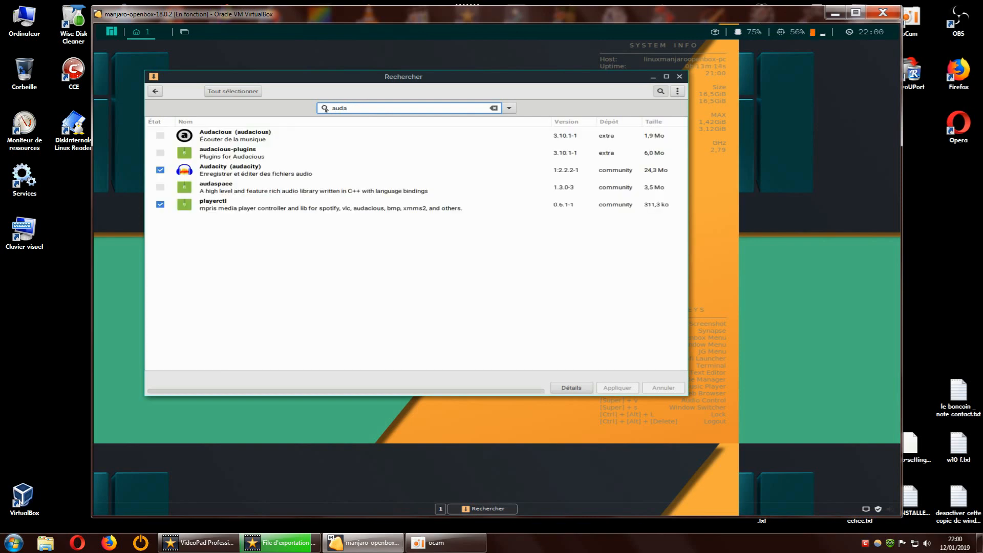
pyautogui.click(235, 173)
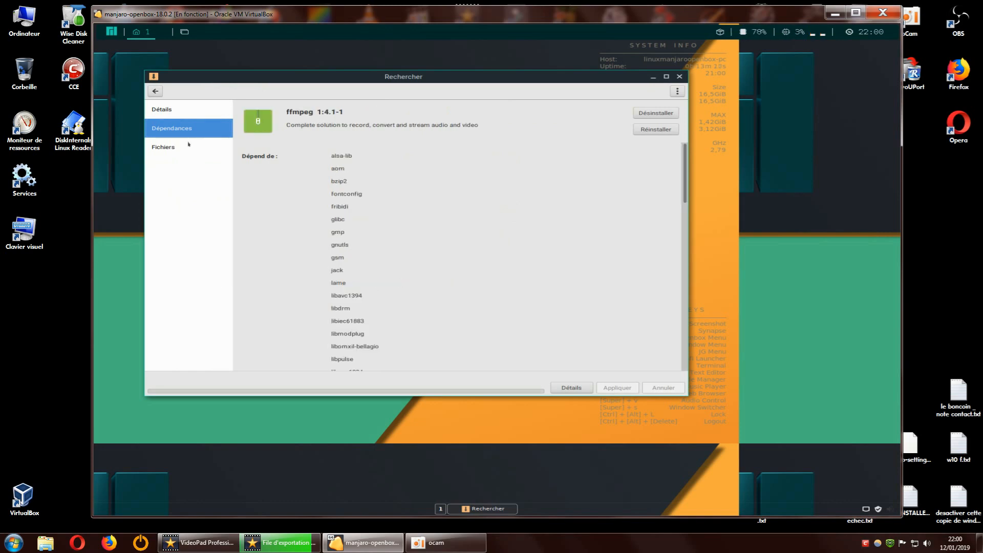
pyautogui.click(156, 93)
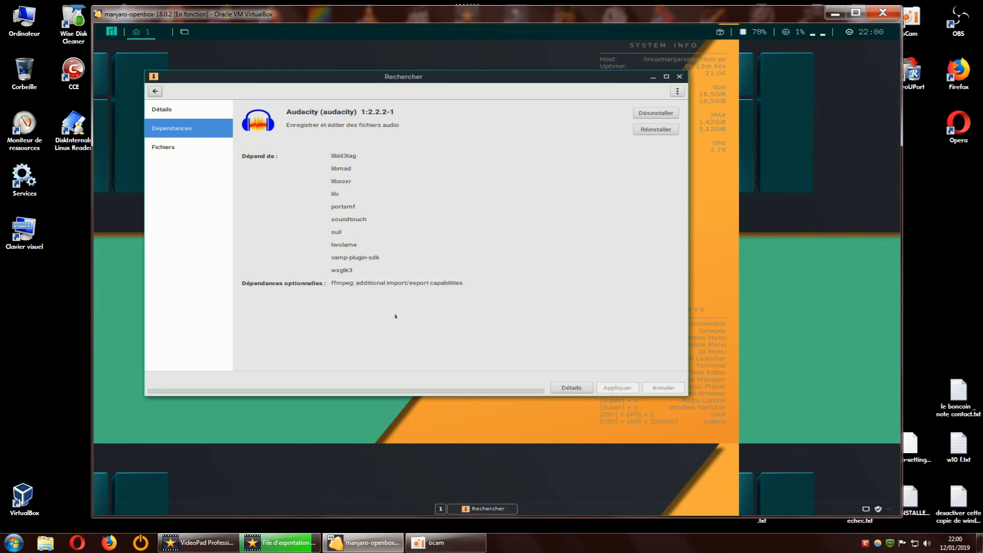
pyautogui.click(440, 283)
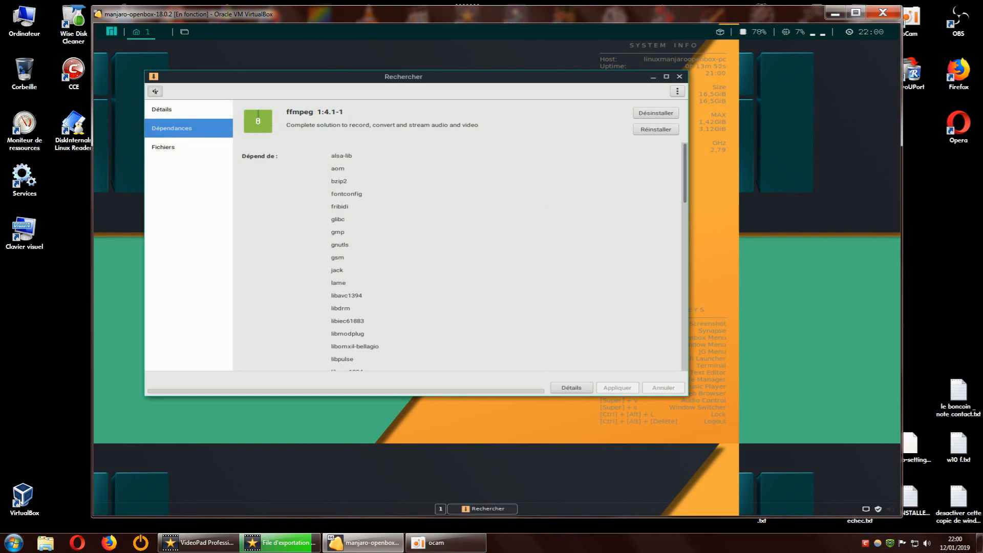
pyautogui.click(155, 92)
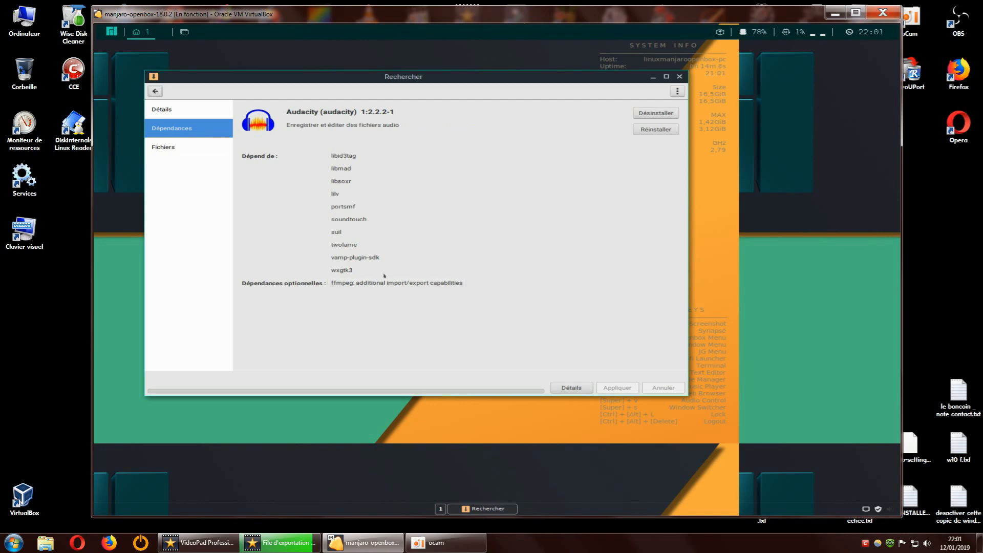
pyautogui.click(155, 91)
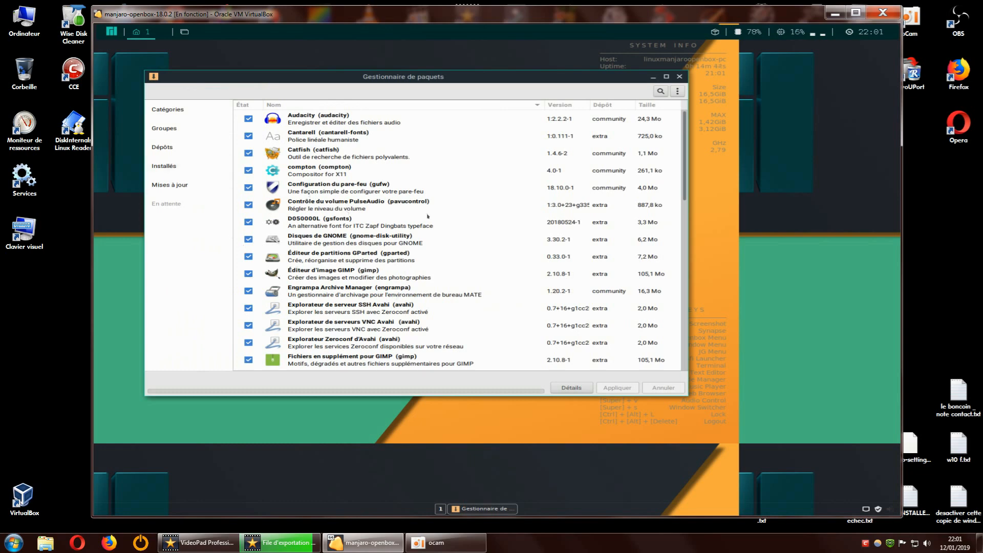
# Reopen Audacity from the main package list, check its optional ffmpeg dependency again, and return to the list
pyautogui.click(303, 119)
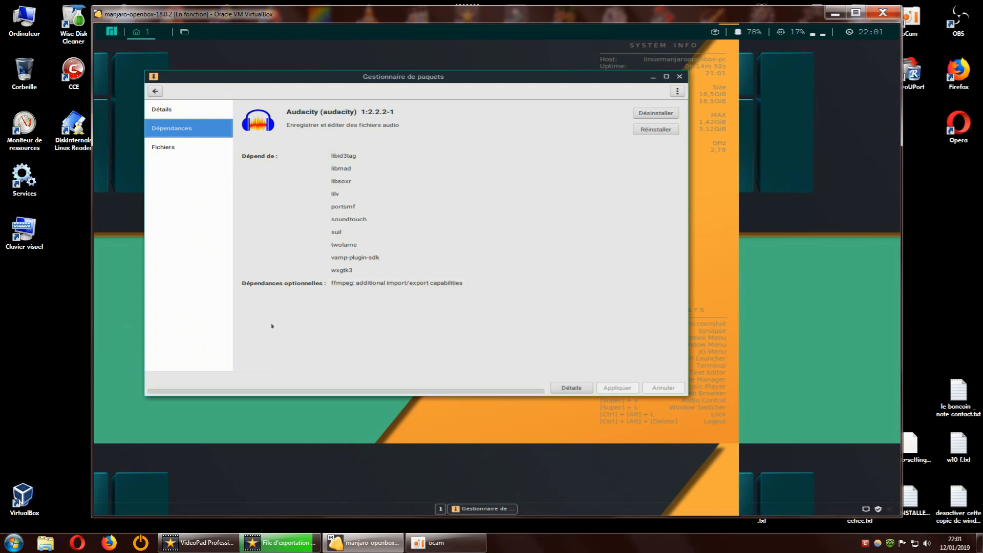
pyautogui.click(382, 283)
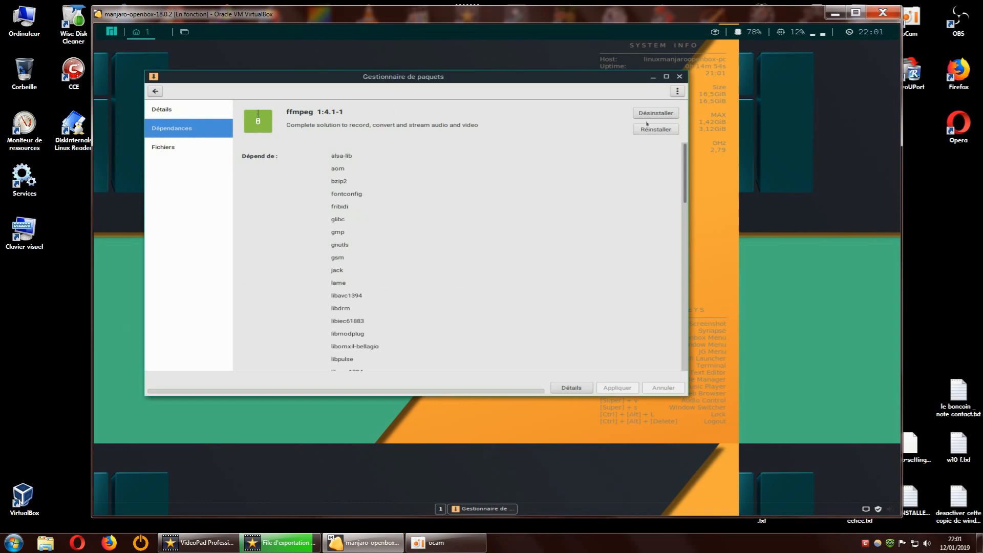
pyautogui.click(156, 90)
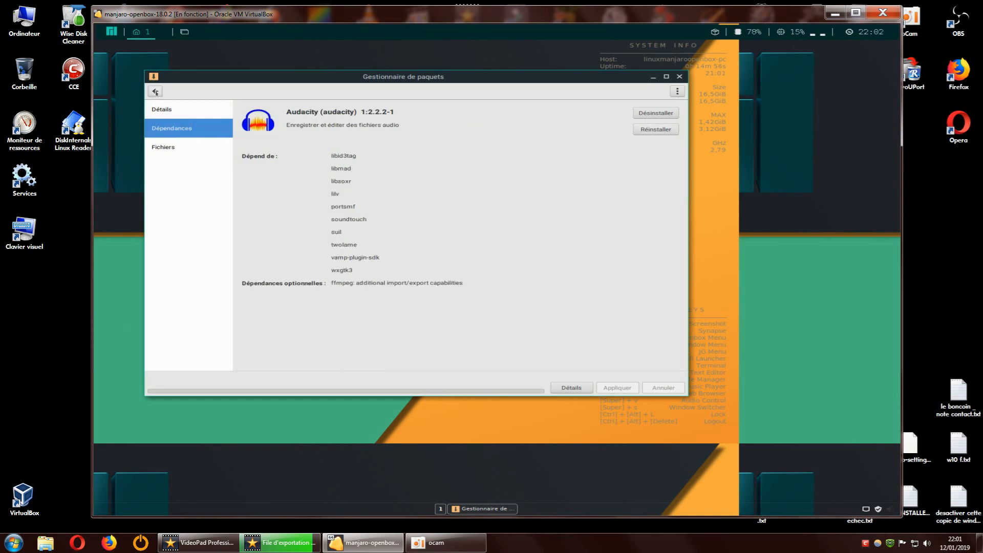
pyautogui.click(156, 90)
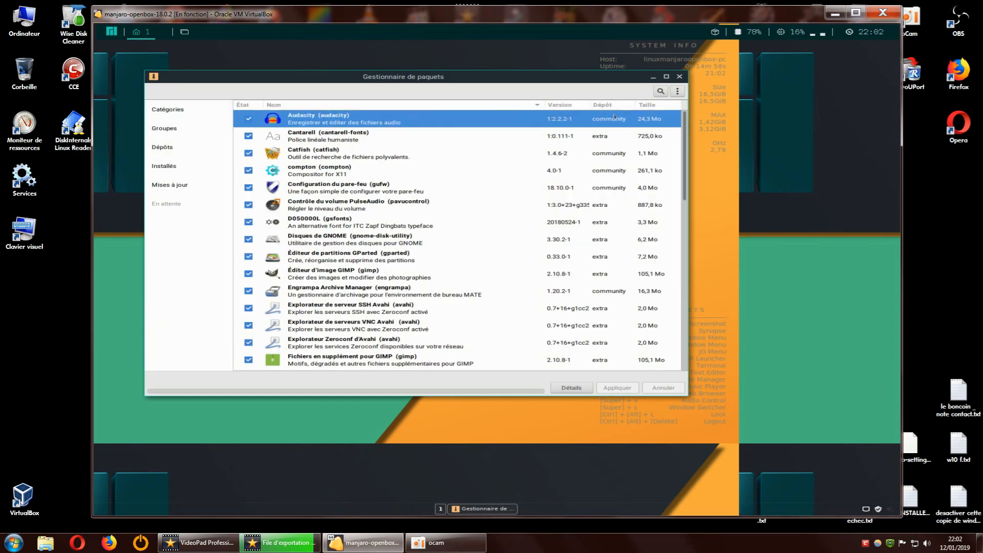
# Search the packages for kdenlive, examine the Kdenlive video editor's dependencies, and return to the results
pyautogui.click(660, 91)
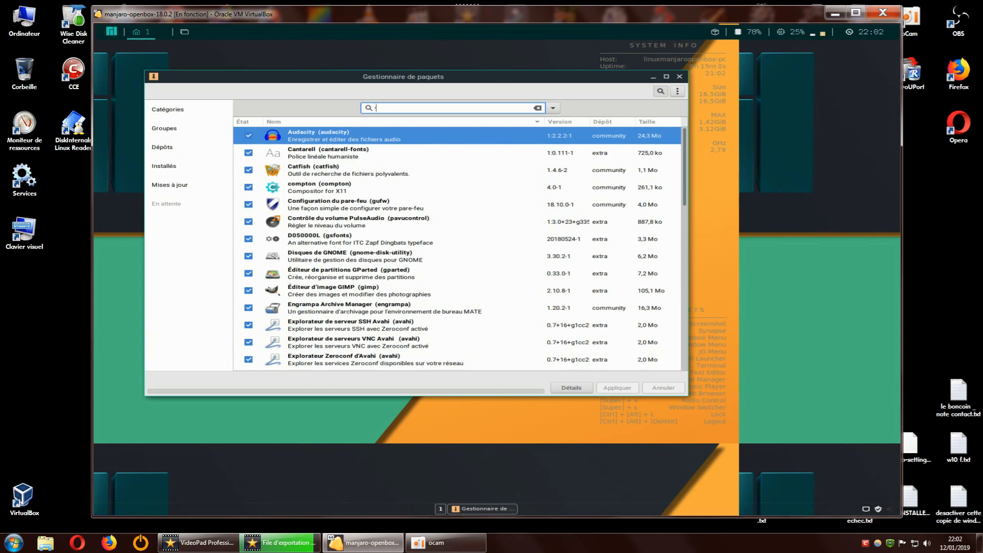
pyautogui.write('kdenlive')
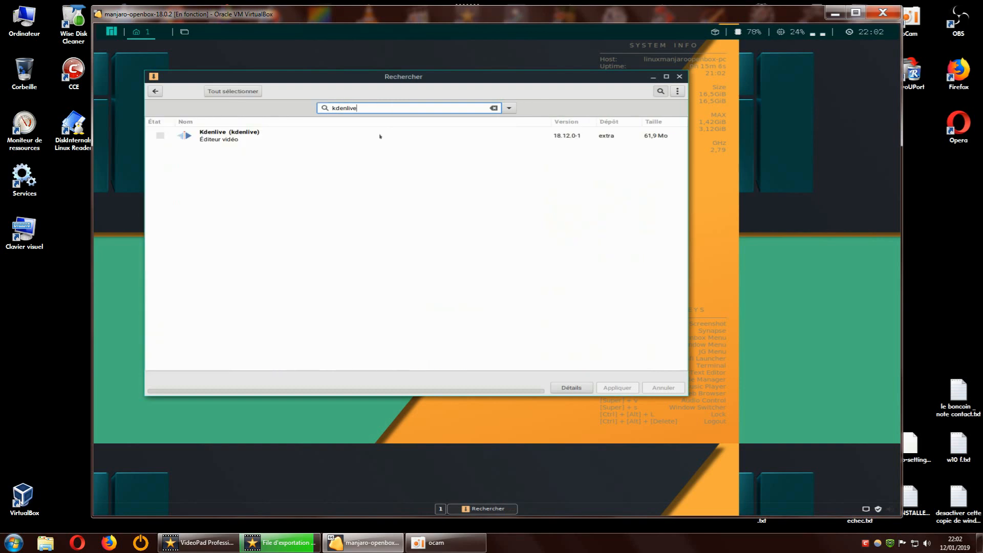
pyautogui.doubleClick(260, 137)
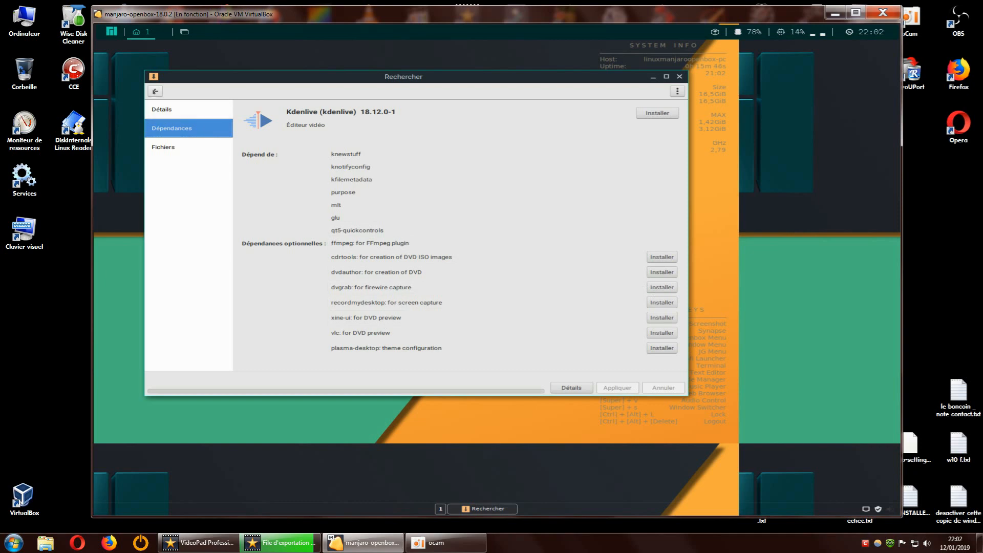
pyautogui.click(154, 92)
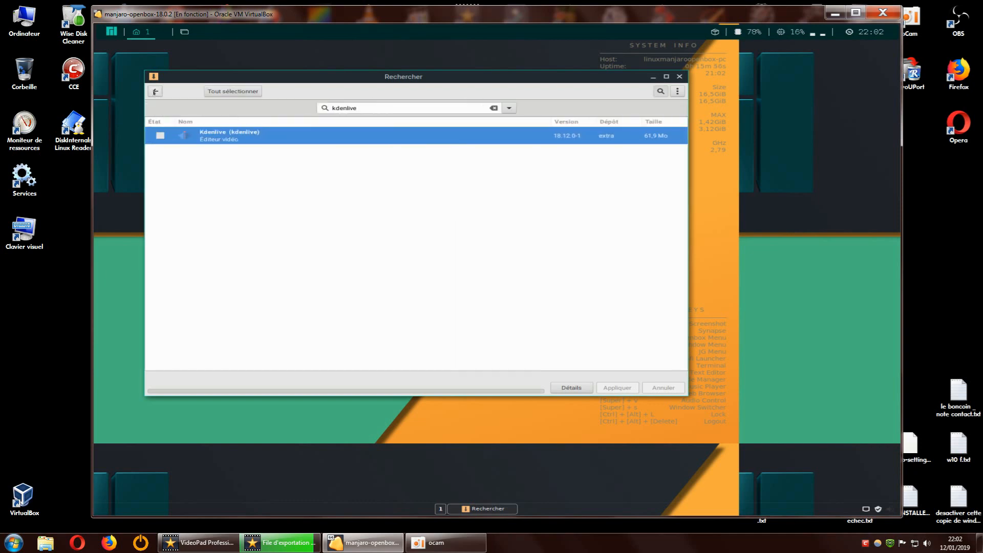
pyautogui.click(160, 136)
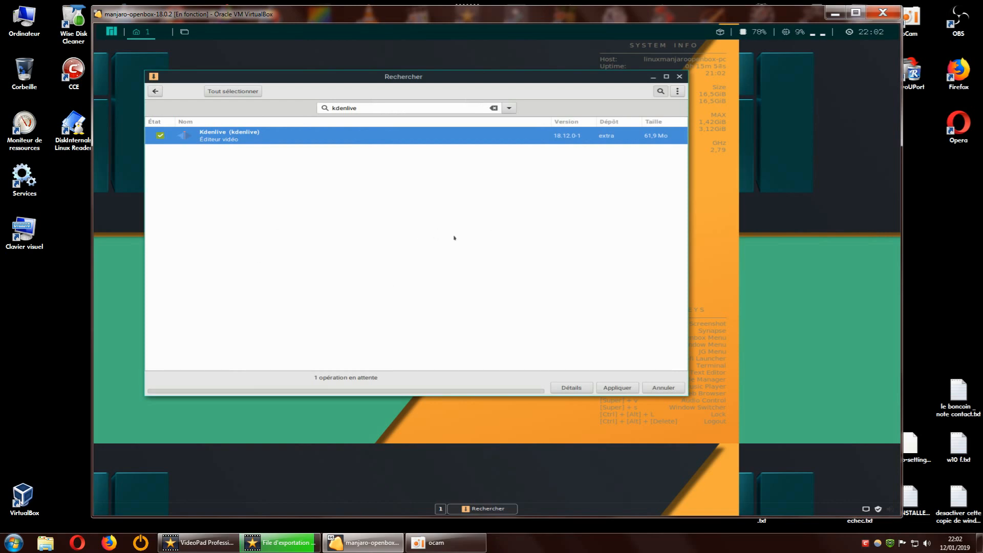
pyautogui.click(616, 388)
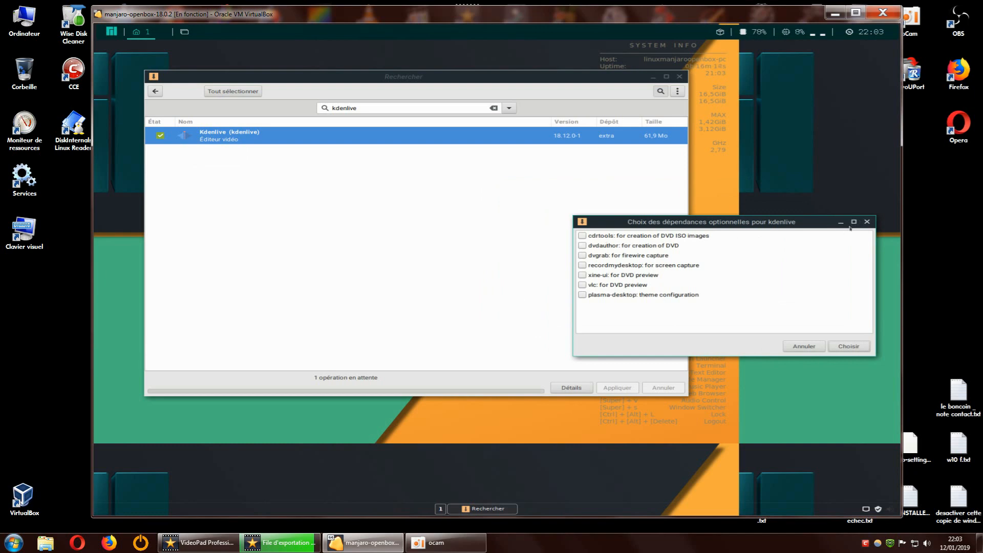
pyautogui.click(848, 346)
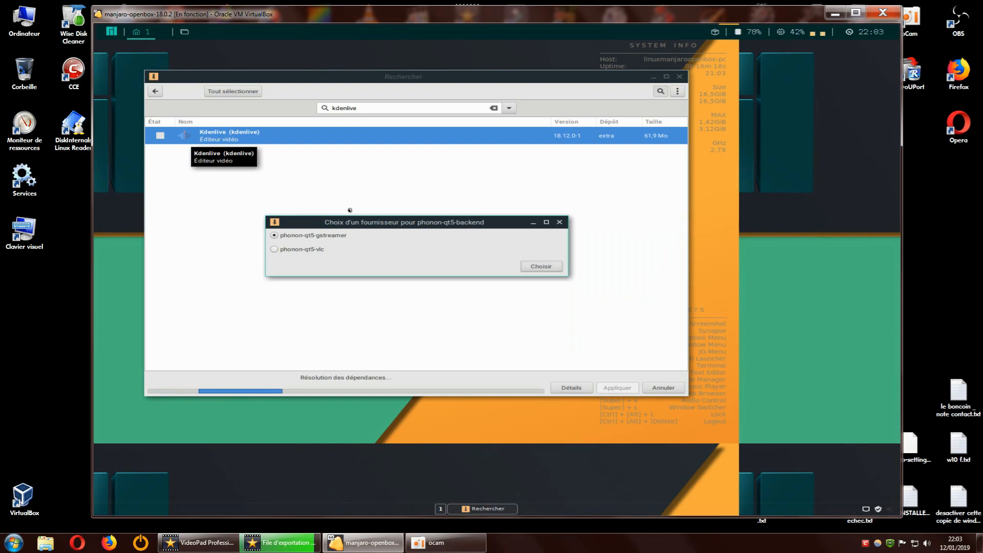
pyautogui.click(559, 222)
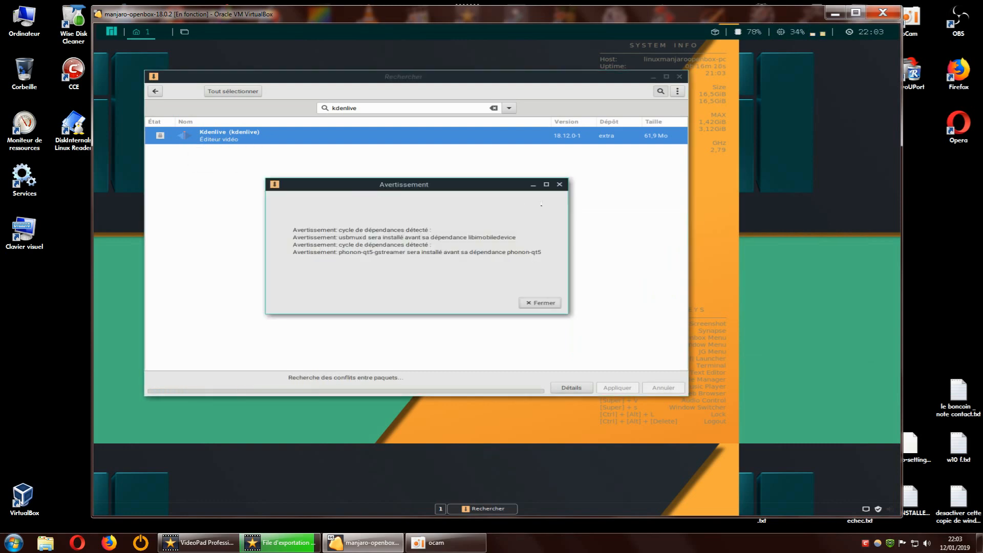
pyautogui.click(559, 187)
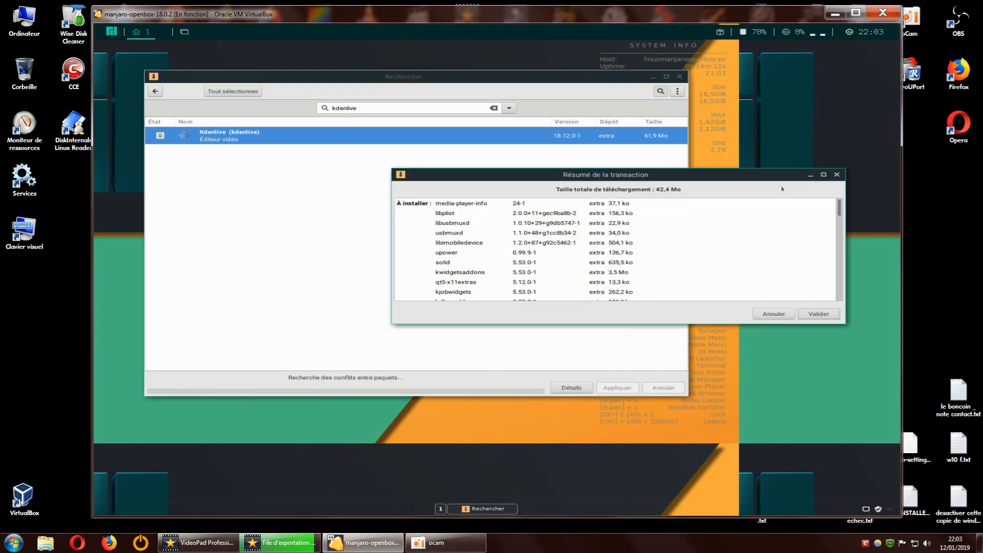
pyautogui.click(836, 174)
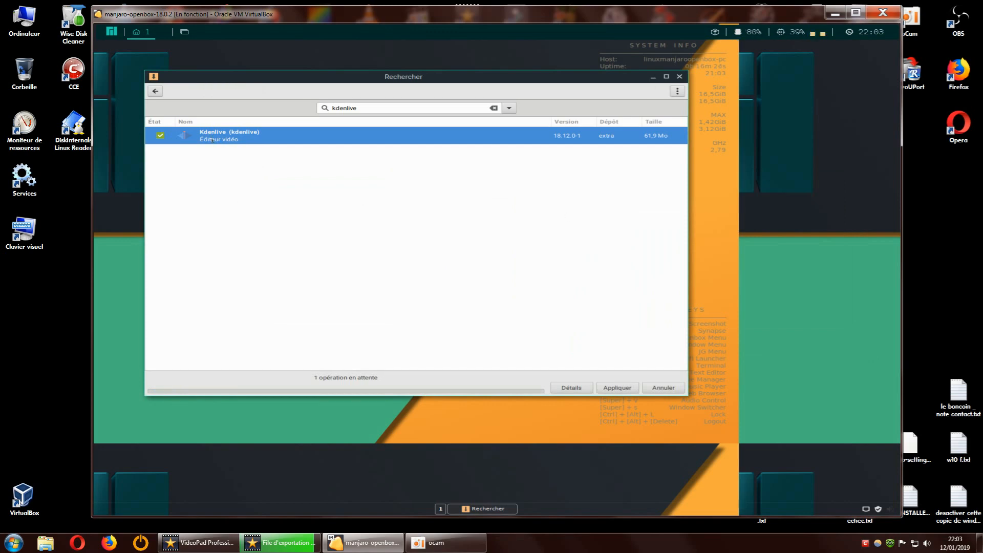
# Open Kdenlive's package page, mark Kdenlive for installation, and apply the pending operation
pyautogui.click(212, 139)
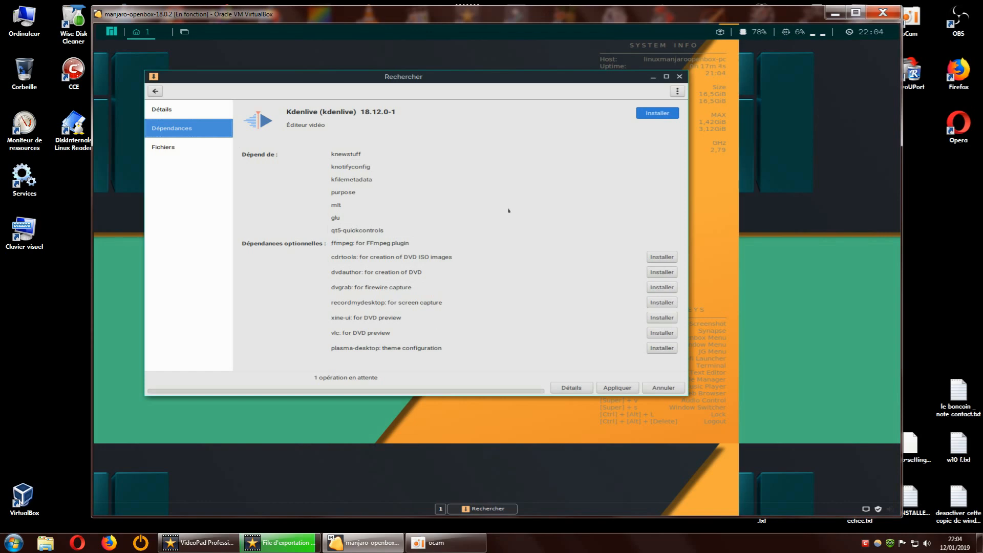
pyautogui.click(656, 114)
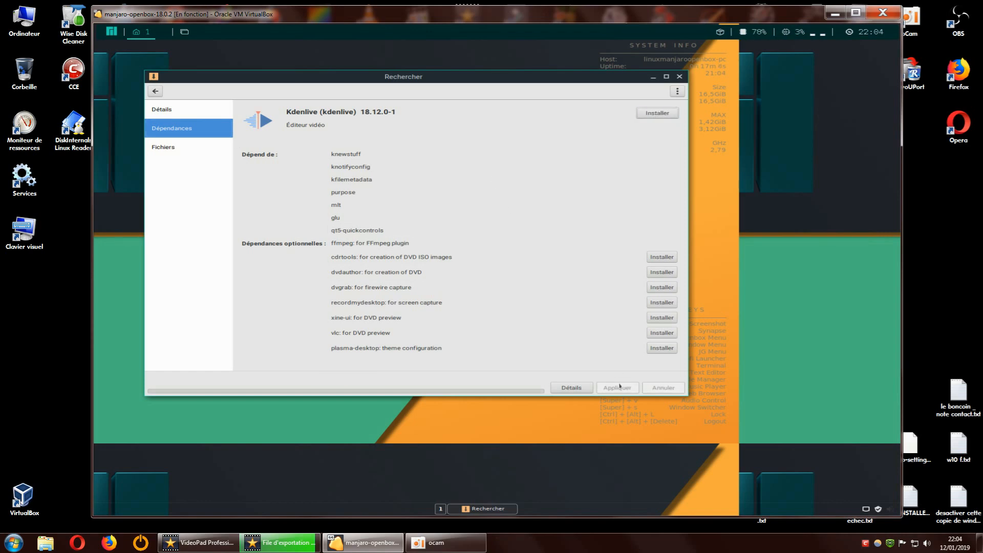
pyautogui.click(657, 113)
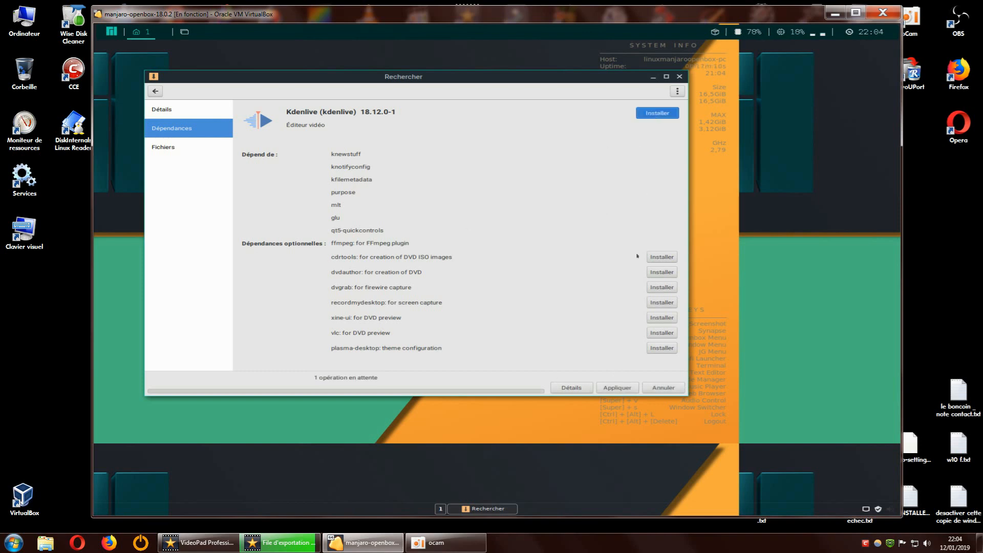
pyautogui.click(619, 388)
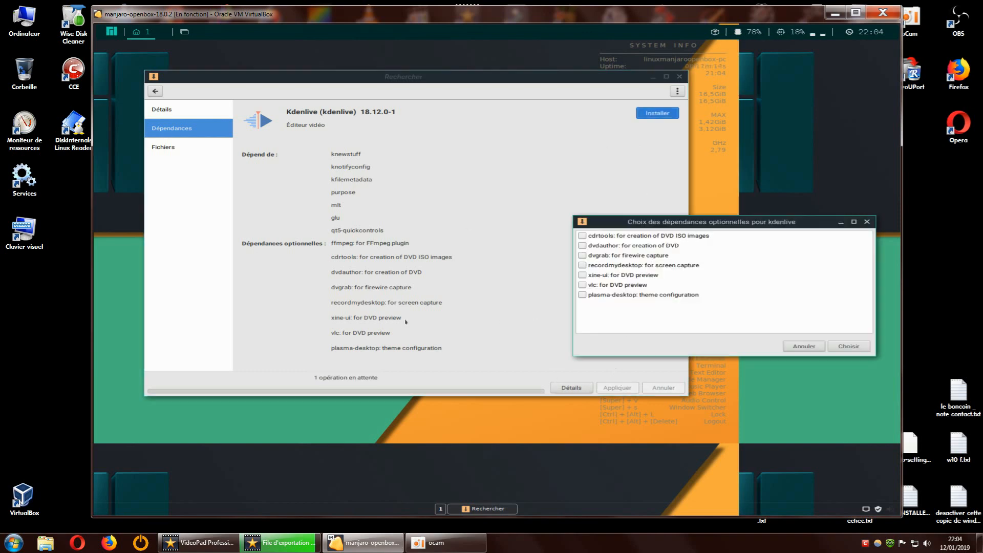
pyautogui.click(582, 235)
pyautogui.click(583, 245)
pyautogui.click(583, 255)
pyautogui.click(582, 266)
pyautogui.click(582, 275)
pyautogui.click(583, 285)
pyautogui.click(583, 295)
pyautogui.click(582, 236)
pyautogui.click(583, 245)
pyautogui.click(582, 255)
pyautogui.click(582, 266)
pyautogui.click(583, 275)
pyautogui.click(582, 284)
pyautogui.click(582, 294)
# Continue without any optional Kdenlive dependencies and choose phonon-qt5-gstreamer as the provider for phonon-qt5-backend
pyautogui.click(831, 348)
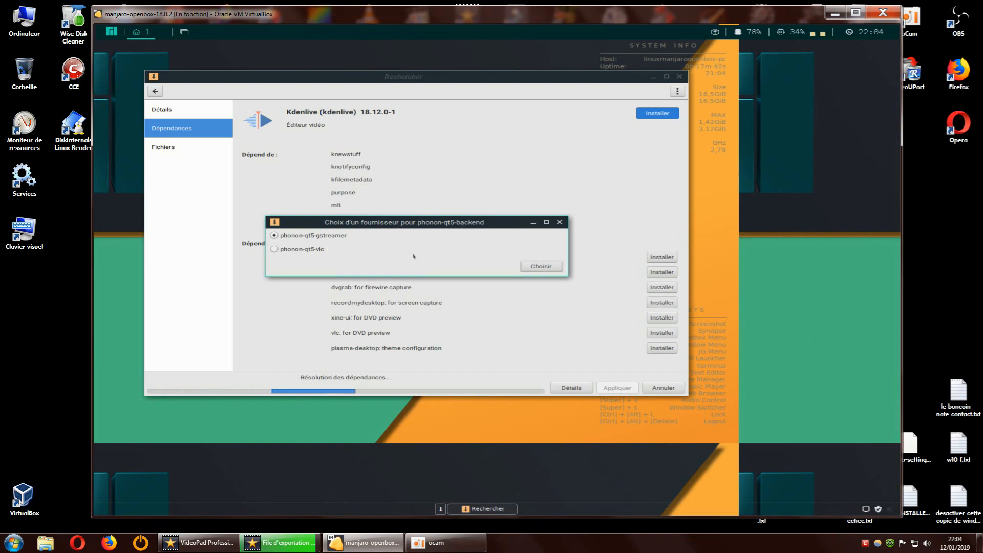
pyautogui.moveTo(407, 225); pyautogui.dragTo(332, 308)
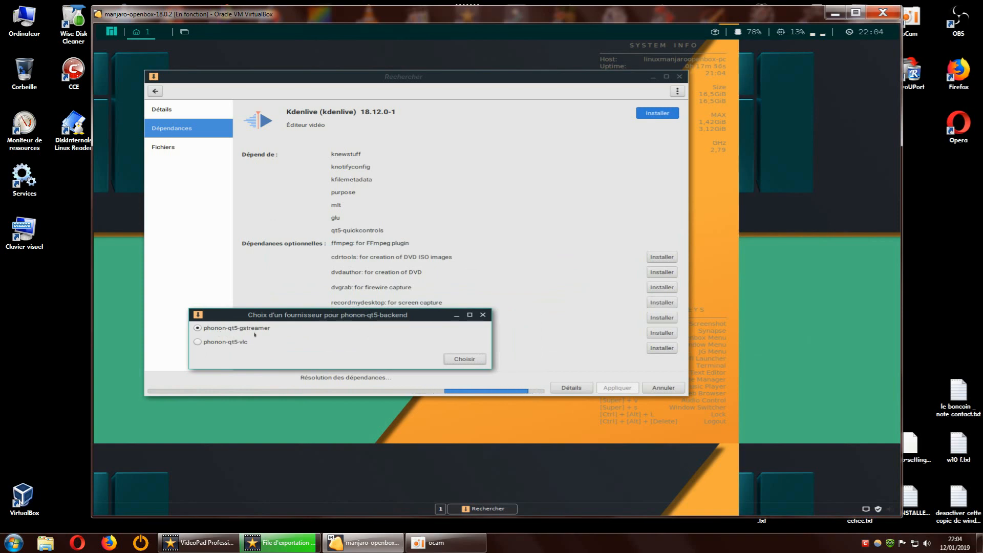
pyautogui.moveTo(315, 316); pyautogui.dragTo(288, 327)
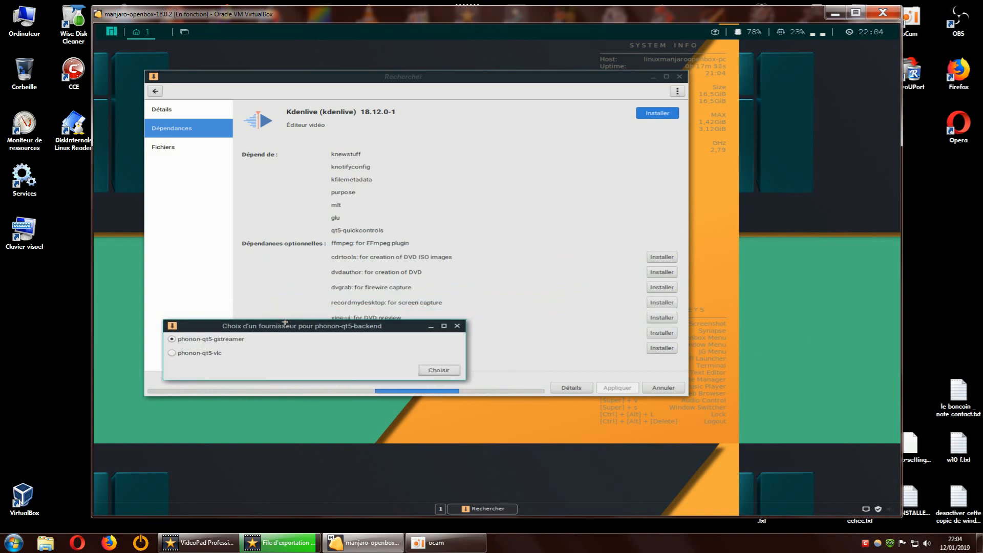
pyautogui.click(439, 370)
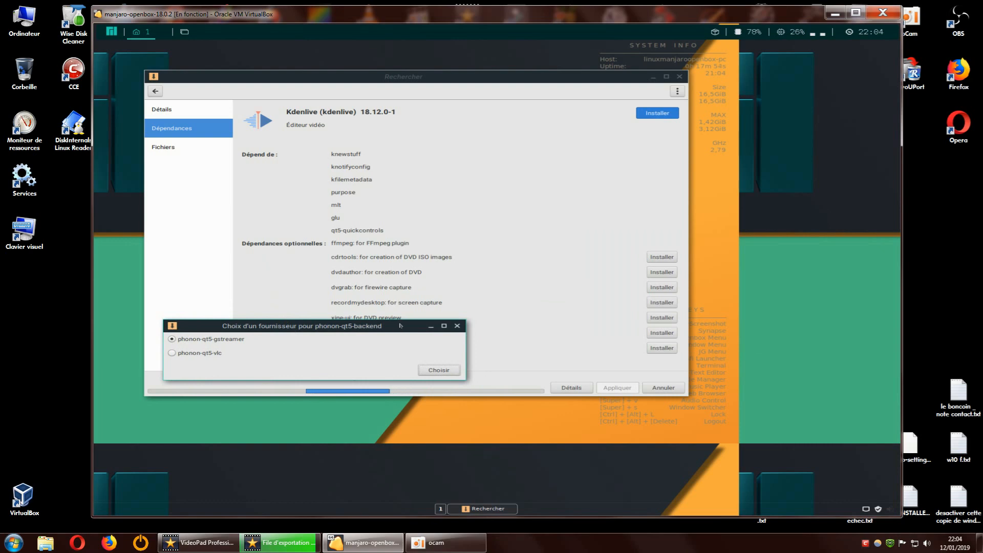
pyautogui.press('Return')
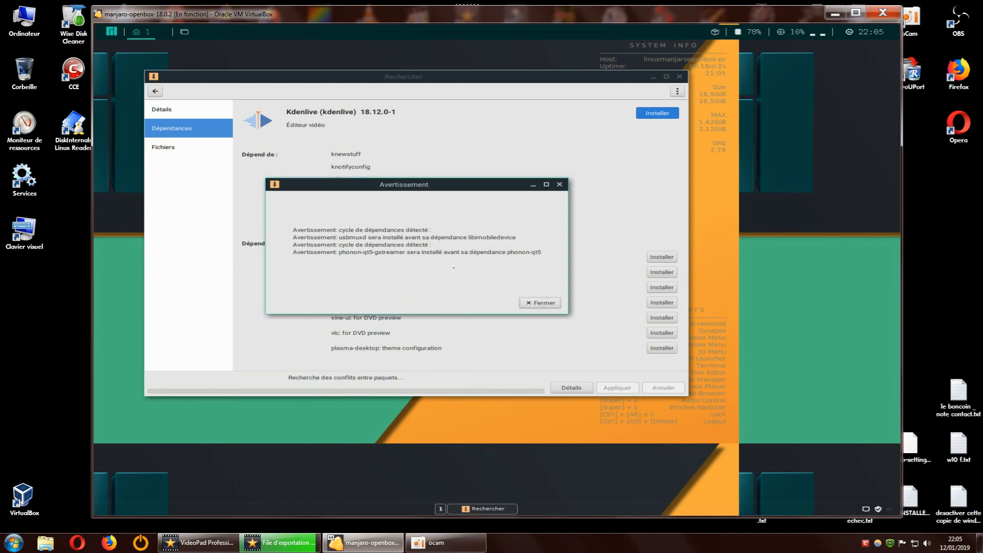
# Dismiss the dependency cycle warning, validate the Kdenlive transaction, and authenticate with the account password to start the installation
pyautogui.click(524, 305)
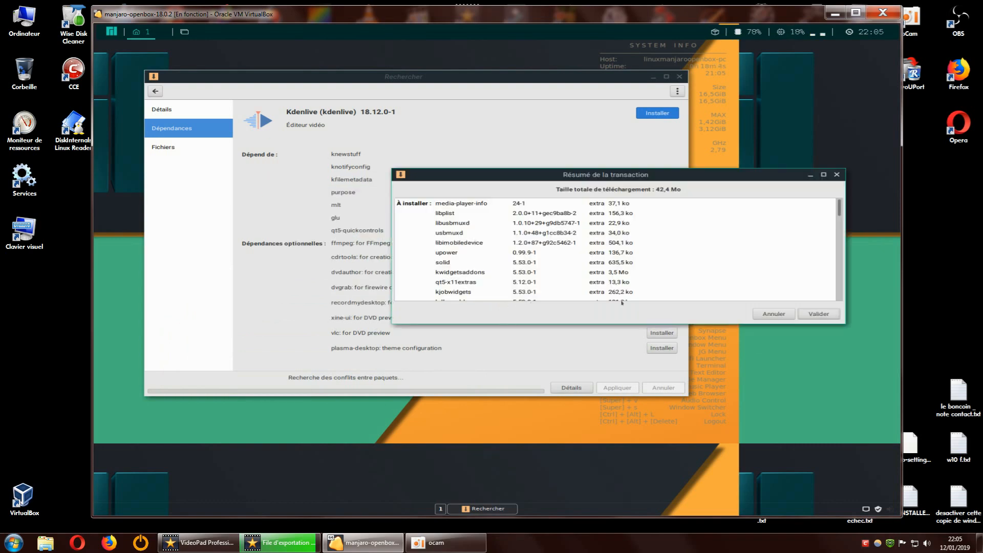
pyautogui.click(819, 314)
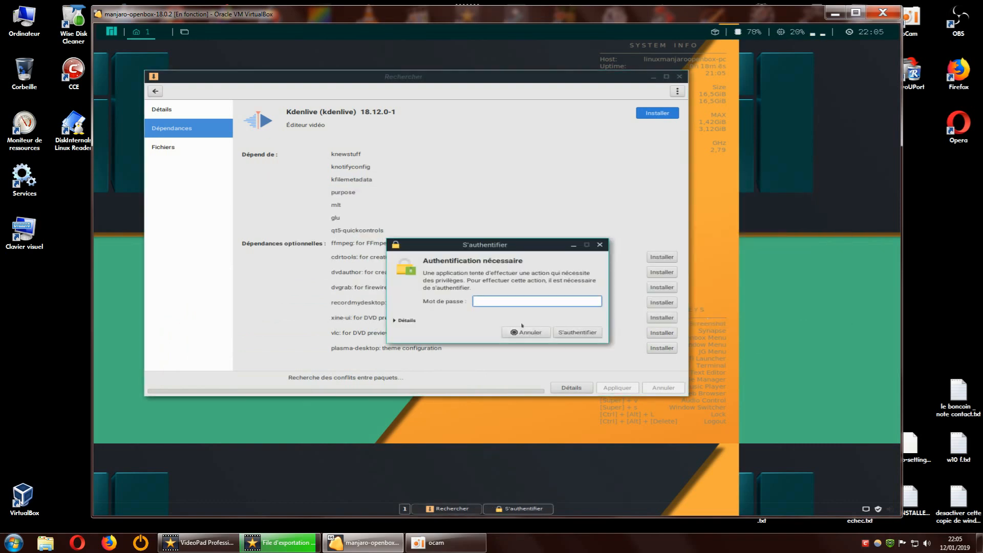
pyautogui.write('*')
pyautogui.press('Return')
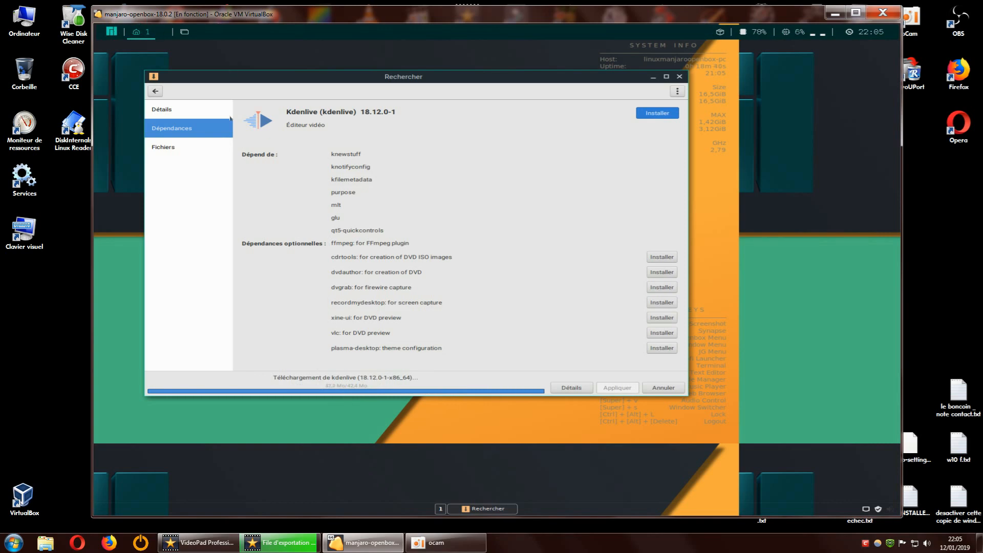
pyautogui.moveTo(600, 81); pyautogui.dragTo(719, 99)
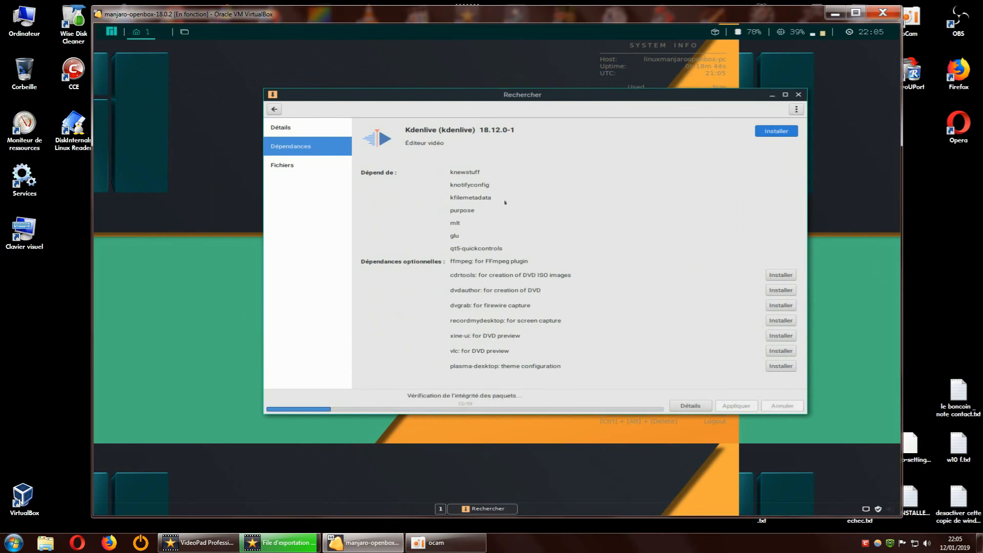
# Review the installed Kdenlive package's details and dependencies, and check the dependencies of its optional ffmpeg package
pyautogui.moveTo(471, 104); pyautogui.dragTo(429, 95)
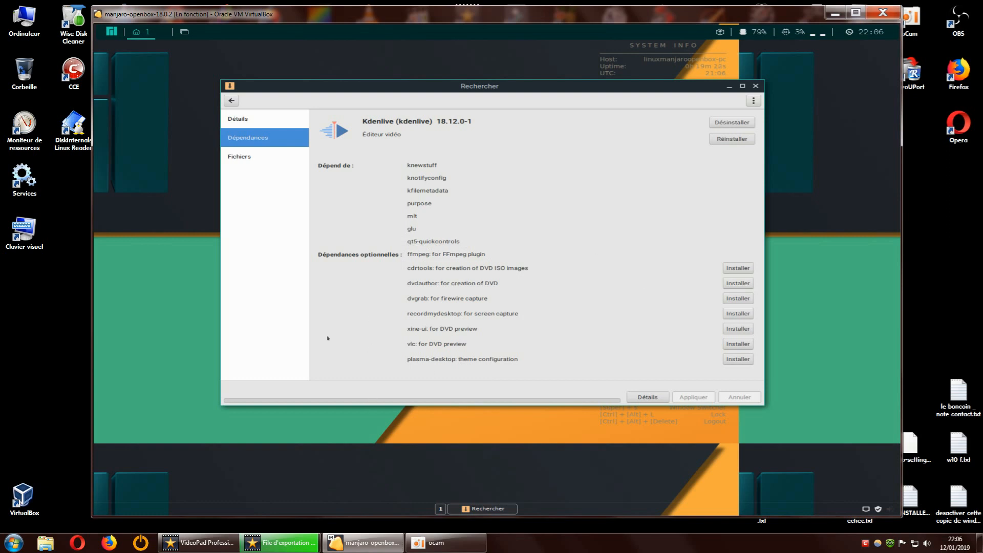
pyautogui.click(246, 118)
pyautogui.click(231, 101)
pyautogui.click(276, 145)
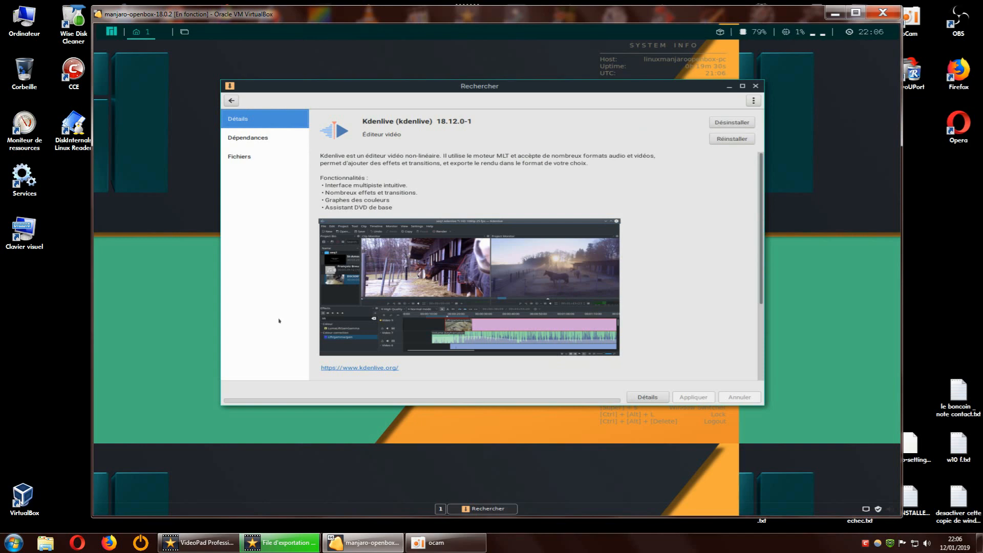
pyautogui.click(248, 137)
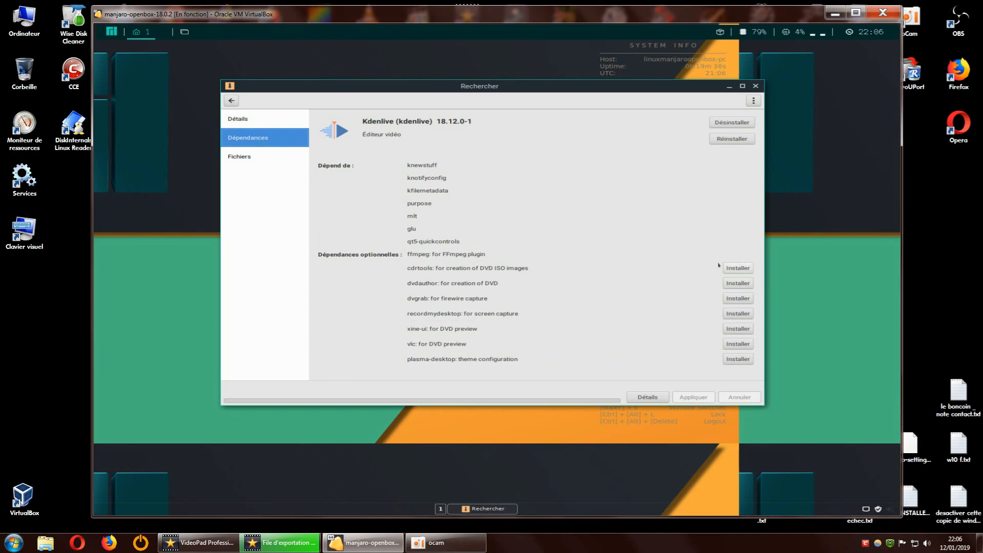
pyautogui.click(439, 254)
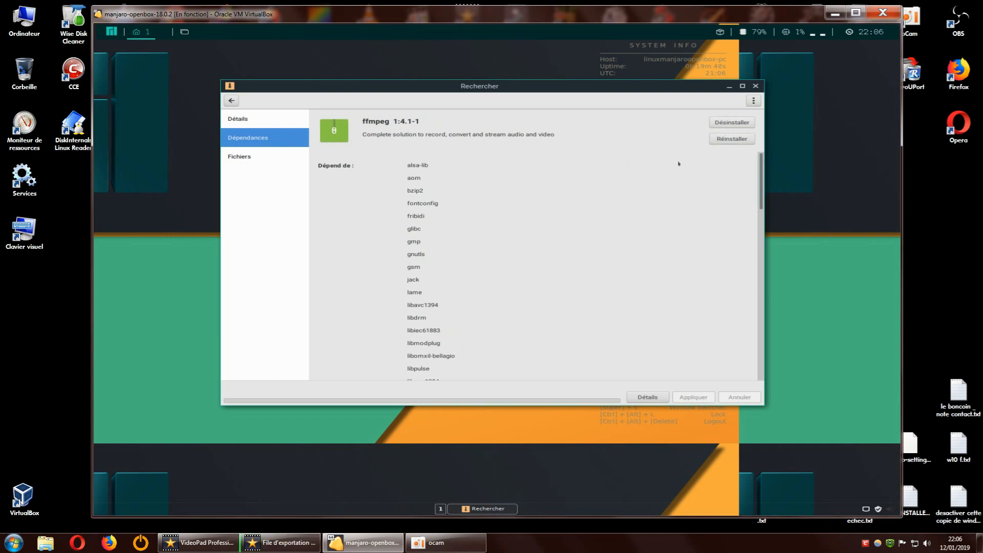
pyautogui.click(231, 100)
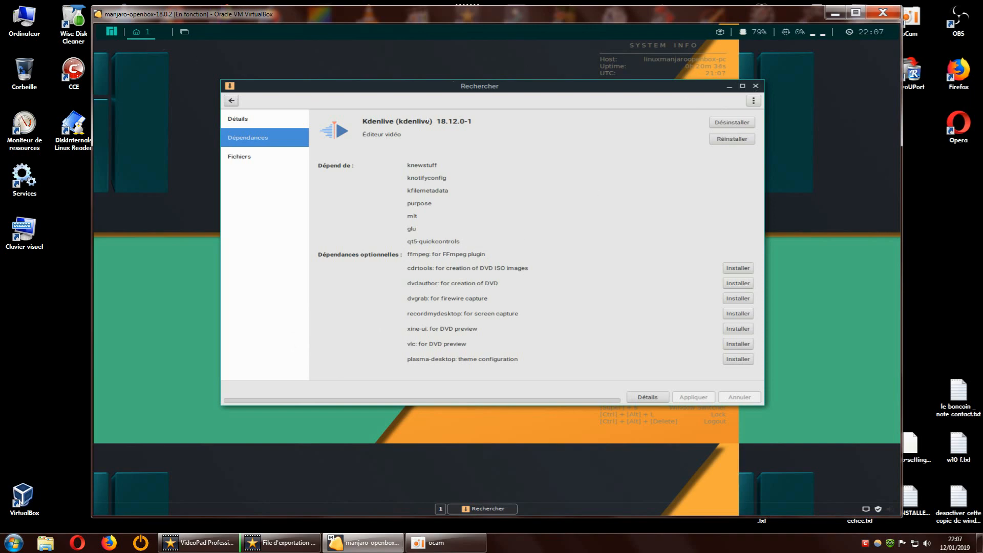
# Return to the main package list and browse the Son et vidéo category as far as the Kdenlive entry
pyautogui.moveTo(483, 86); pyautogui.dragTo(429, 101)
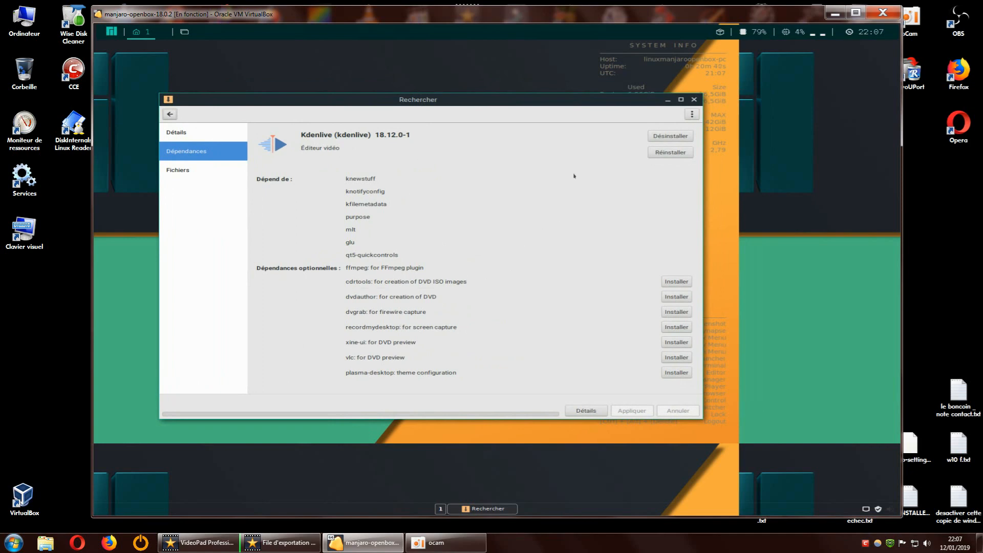
pyautogui.click(170, 114)
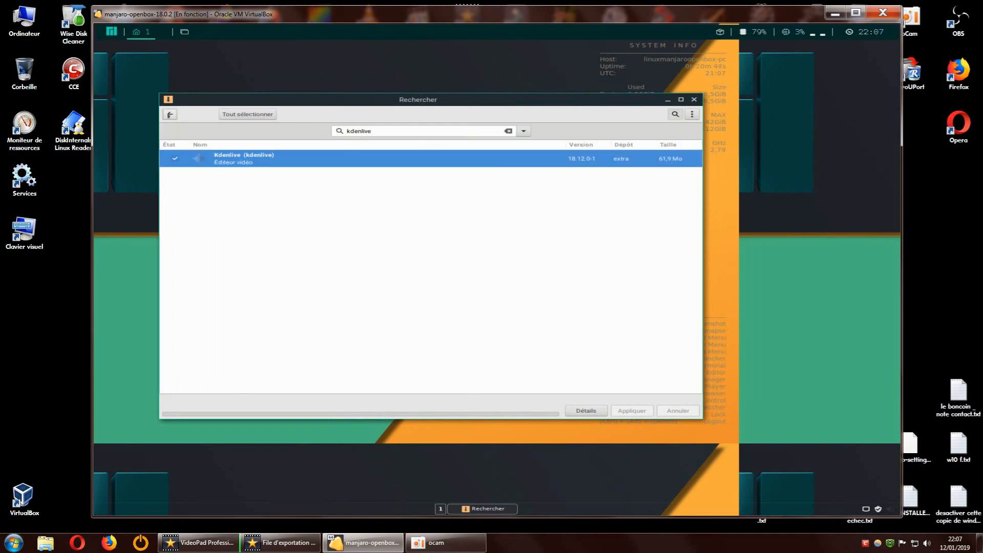
pyautogui.click(169, 115)
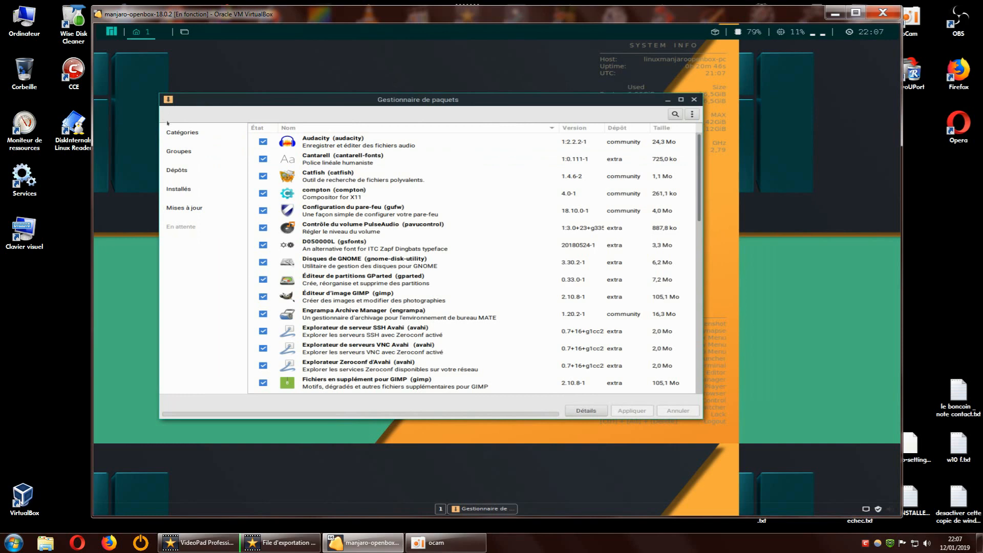
pyautogui.click(182, 132)
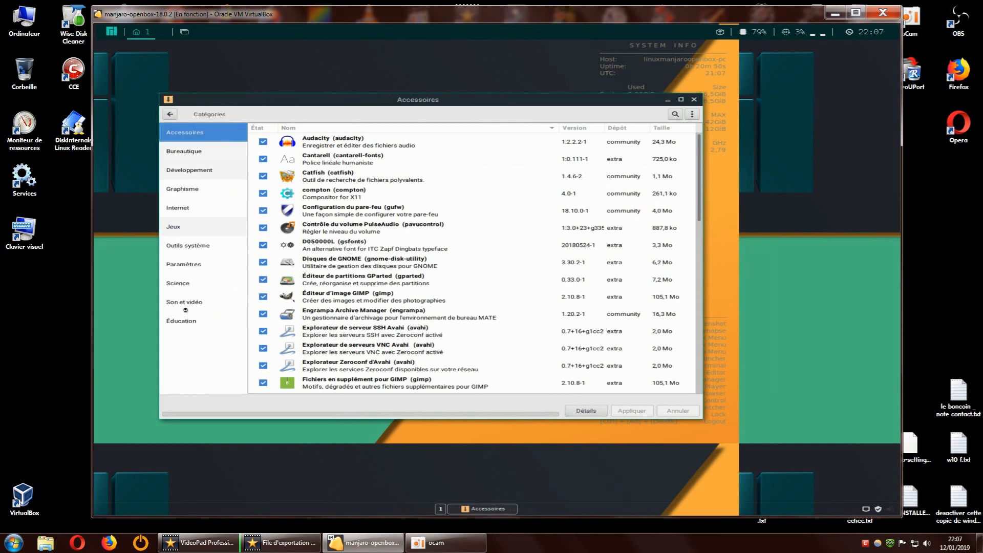
pyautogui.click(185, 302)
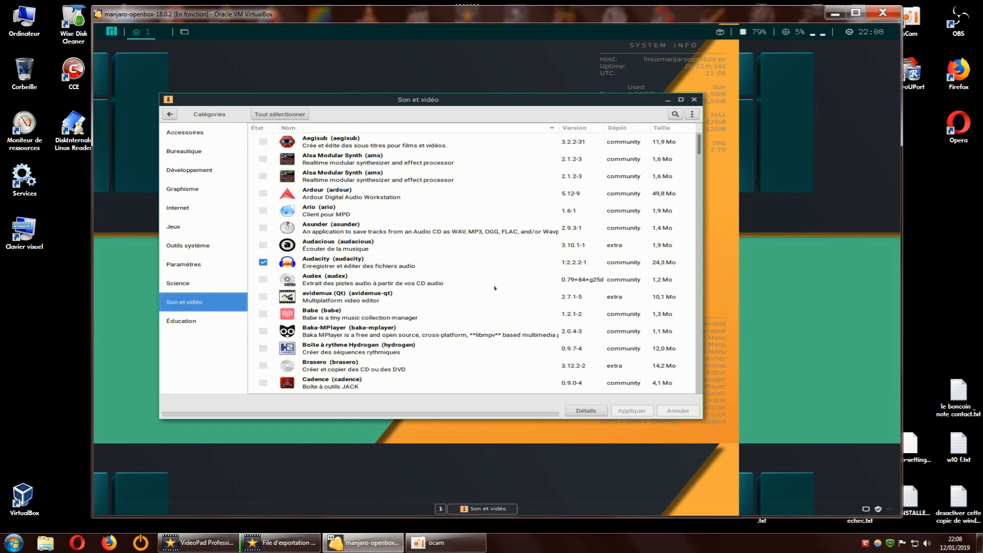
pyautogui.click(544, 284)
pyautogui.scroll(-1, 535, 282)
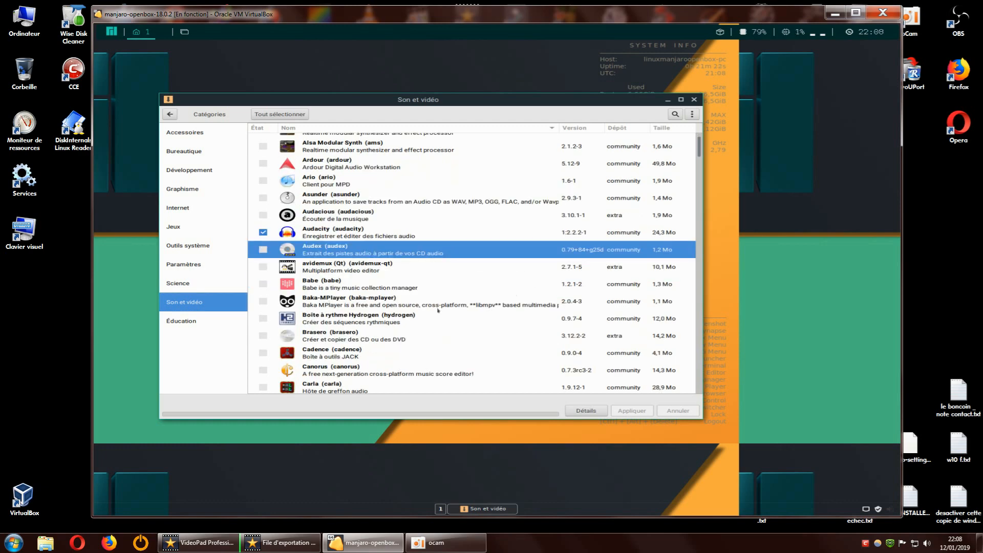
pyautogui.scroll(-5, 438, 309)
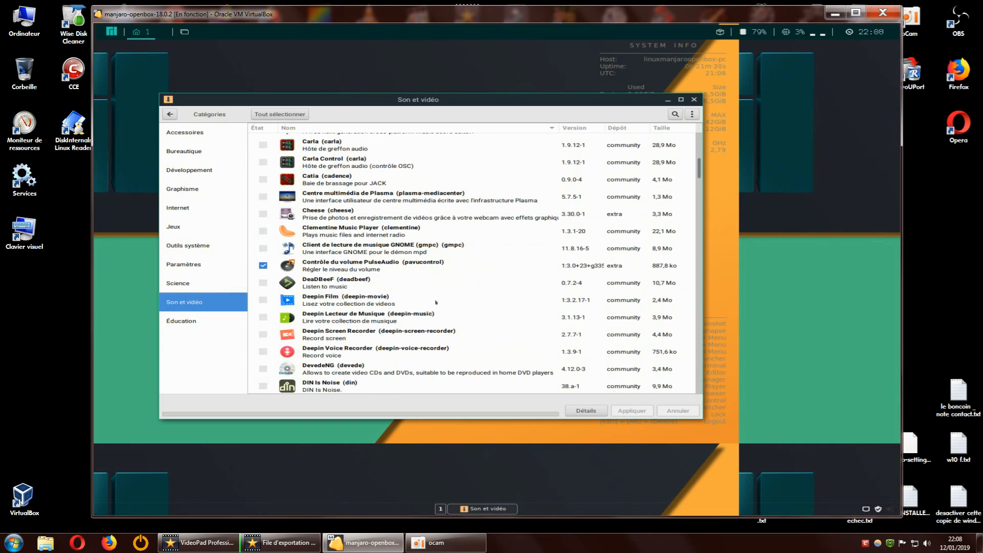
pyautogui.scroll(-3, 425, 302)
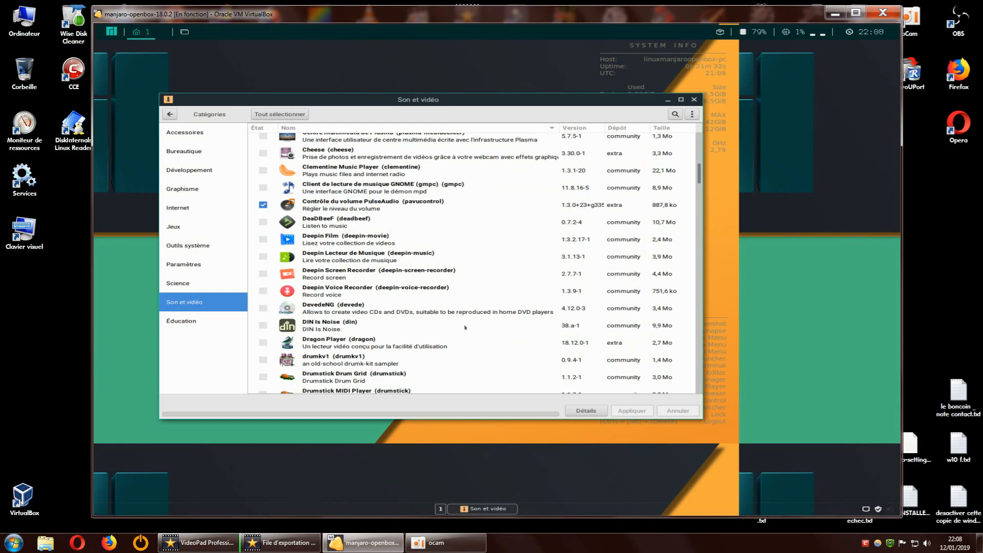
pyautogui.scroll(-12, 408, 304)
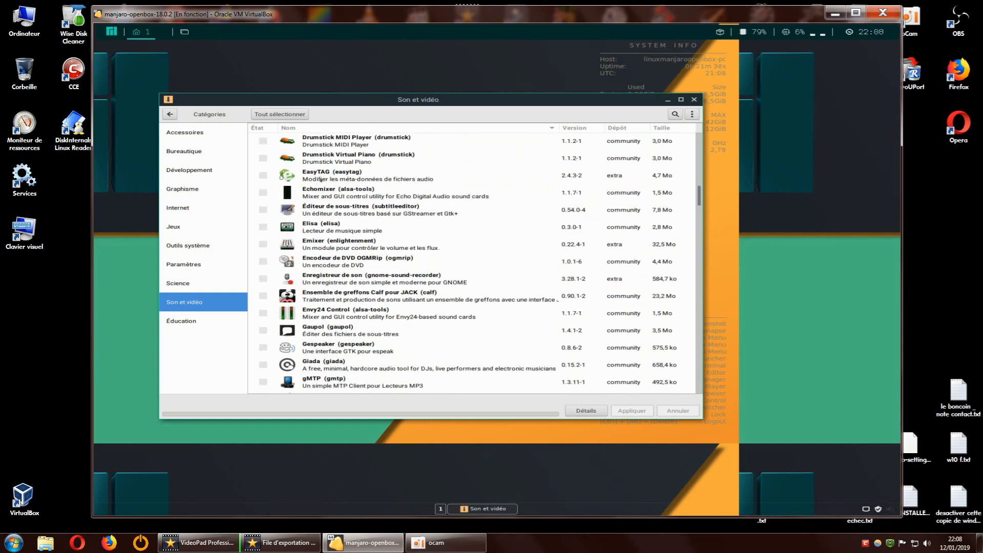
pyautogui.scroll(-20, 500, 292)
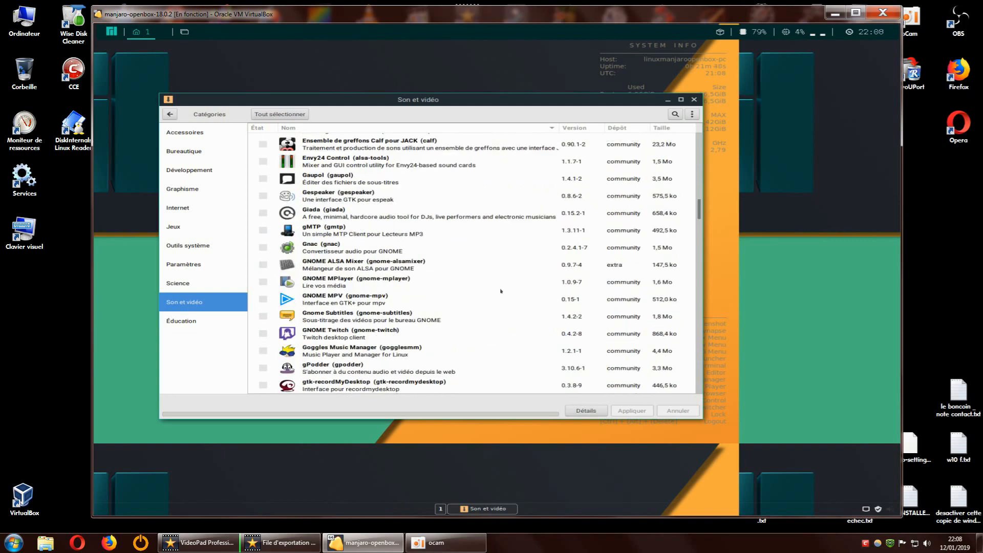
pyautogui.scroll(3, 502, 292)
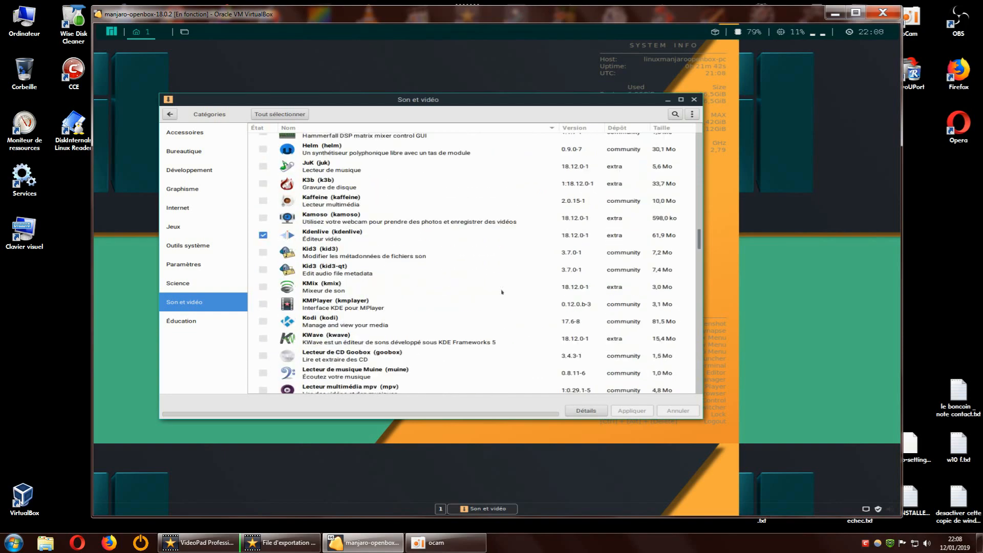
# Open the package manager's preferences and set the update check frequency to 60 hours
pyautogui.click(693, 114)
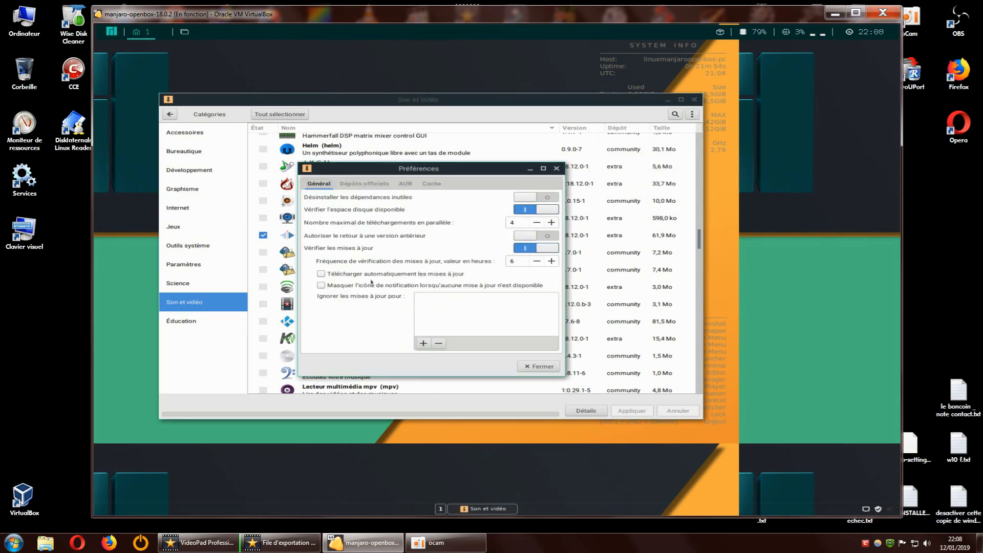
pyautogui.click(516, 260)
pyautogui.press('End')
pyautogui.press('Insert')
pyautogui.write('0')
pyautogui.moveTo(459, 162); pyautogui.dragTo(744, 125)
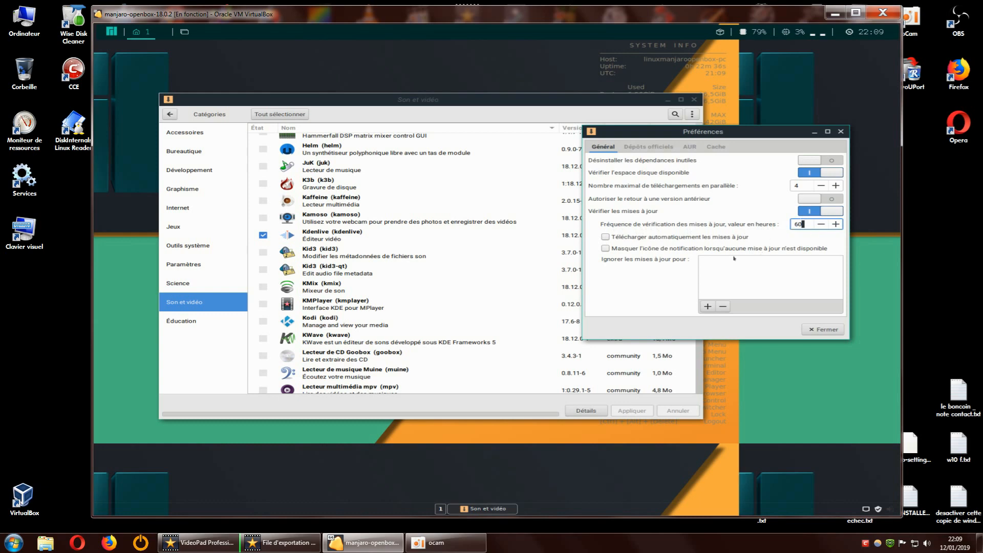
pyautogui.moveTo(734, 131); pyautogui.dragTo(721, 80)
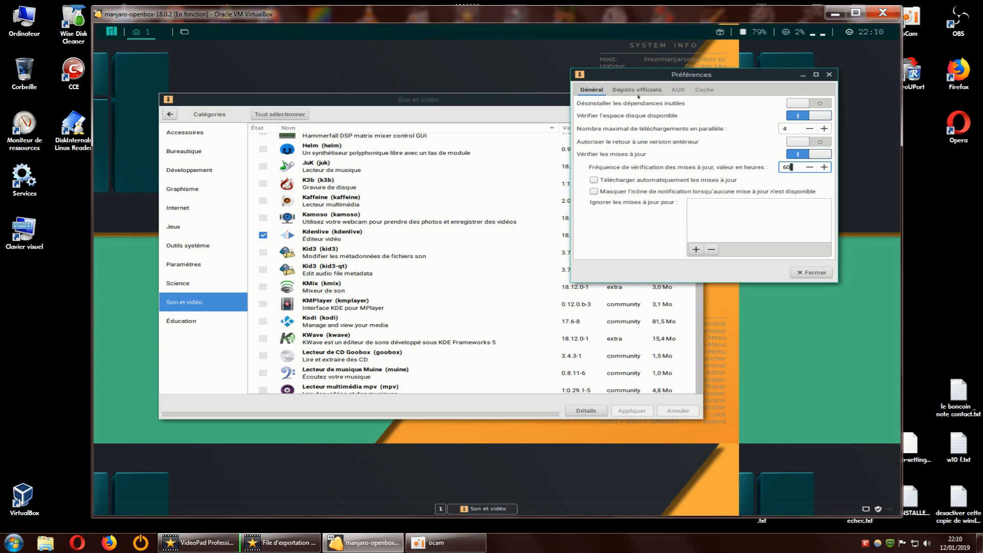
# Review the official repositories, AUR, cache and general preferences, and close the preferences
pyautogui.click(651, 90)
pyautogui.click(678, 90)
pyautogui.click(696, 91)
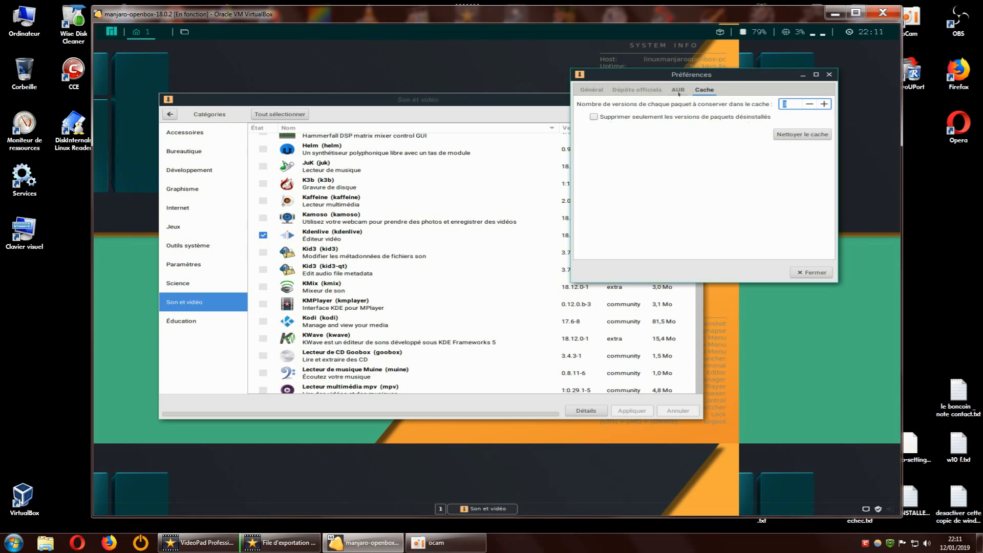
pyautogui.click(680, 91)
pyautogui.click(705, 90)
pyautogui.click(678, 91)
pyautogui.click(637, 90)
pyautogui.click(597, 91)
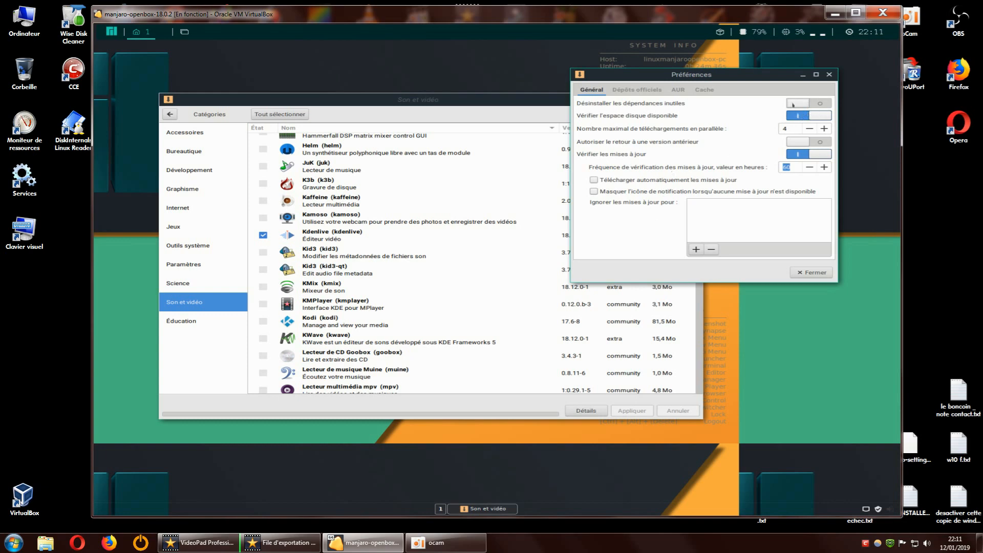
pyautogui.doubleClick(789, 167)
pyautogui.click(813, 273)
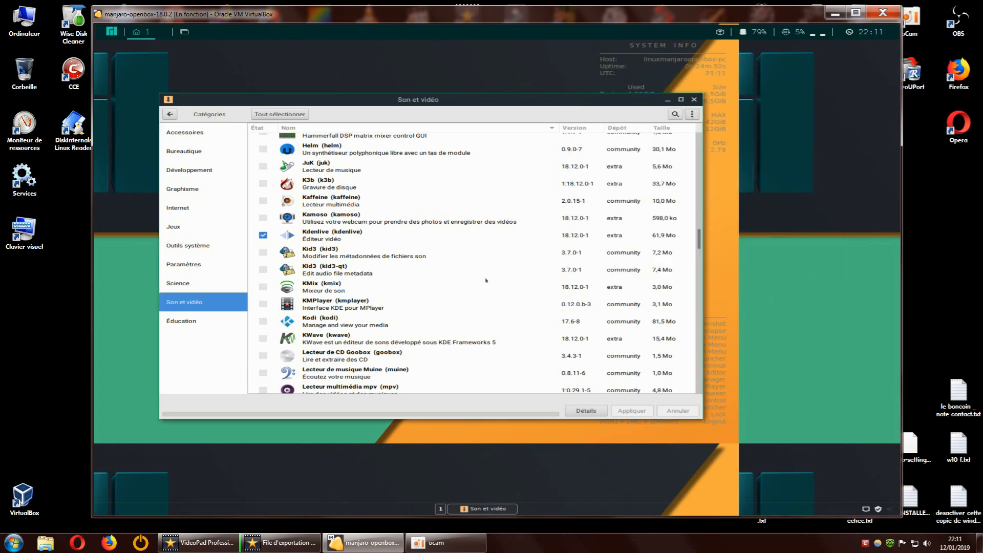
# Browse the packages available in the Graphisme category
pyautogui.moveTo(463, 100); pyautogui.dragTo(466, 62)
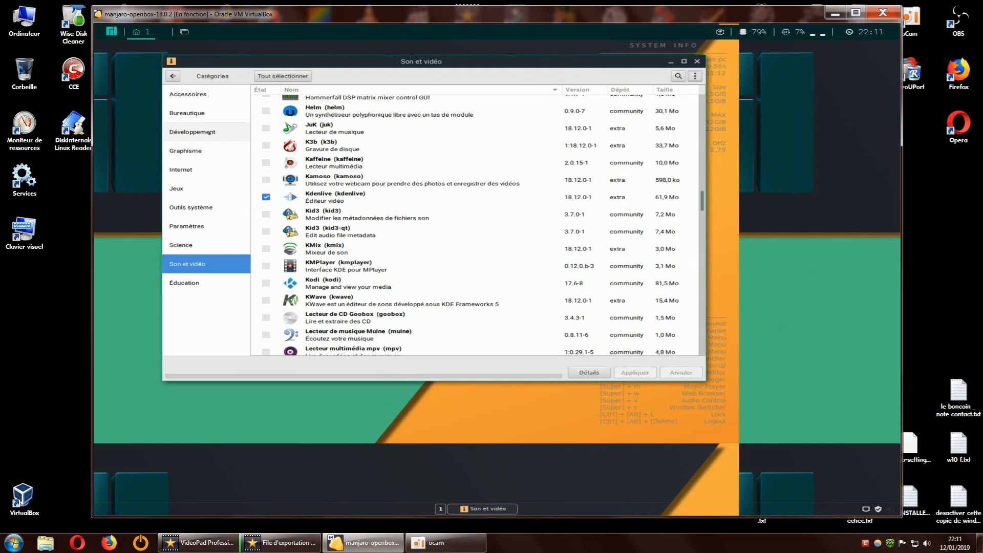
pyautogui.click(193, 131)
pyautogui.click(194, 152)
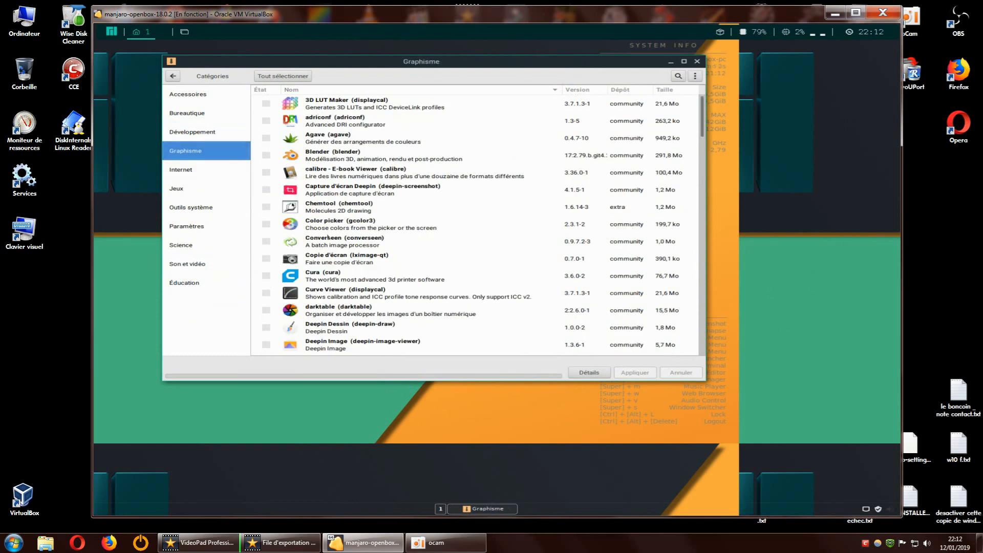
pyautogui.scroll(-10, 522, 256)
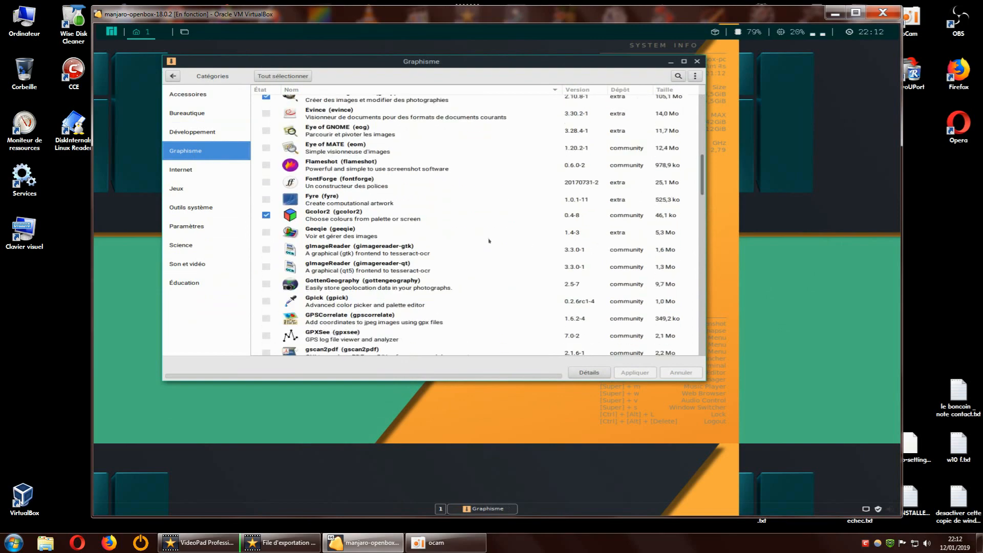
pyautogui.scroll(-12, 378, 267)
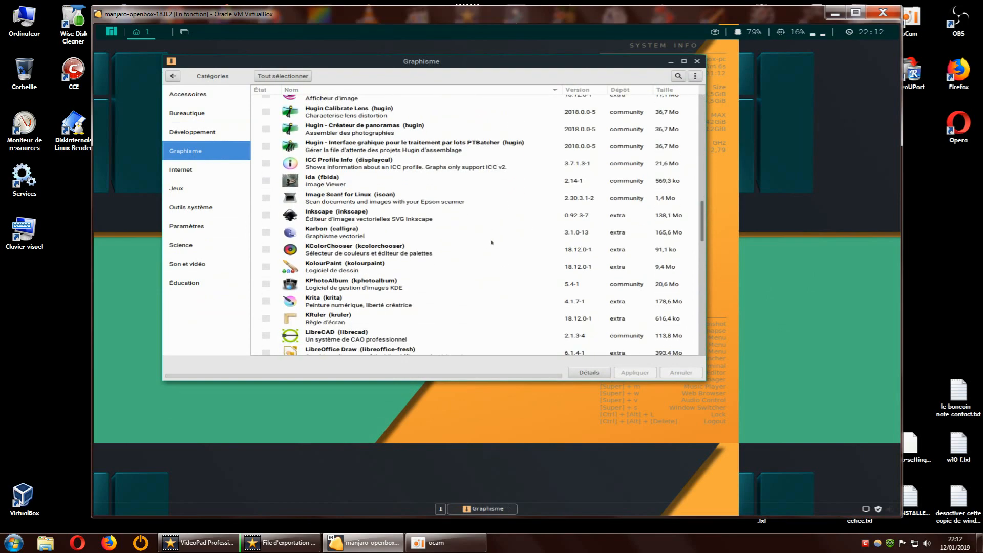
pyautogui.scroll(-12, 375, 258)
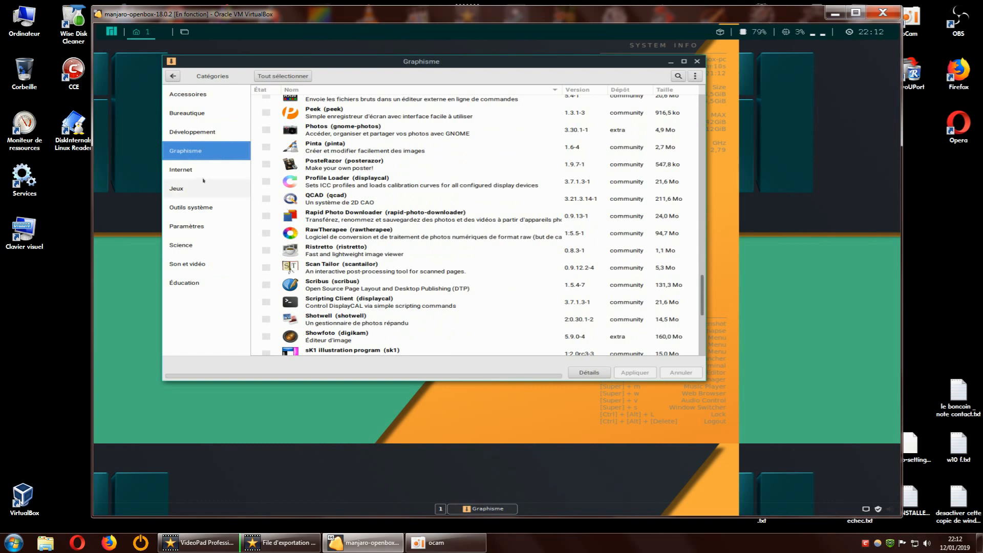
pyautogui.click(695, 76)
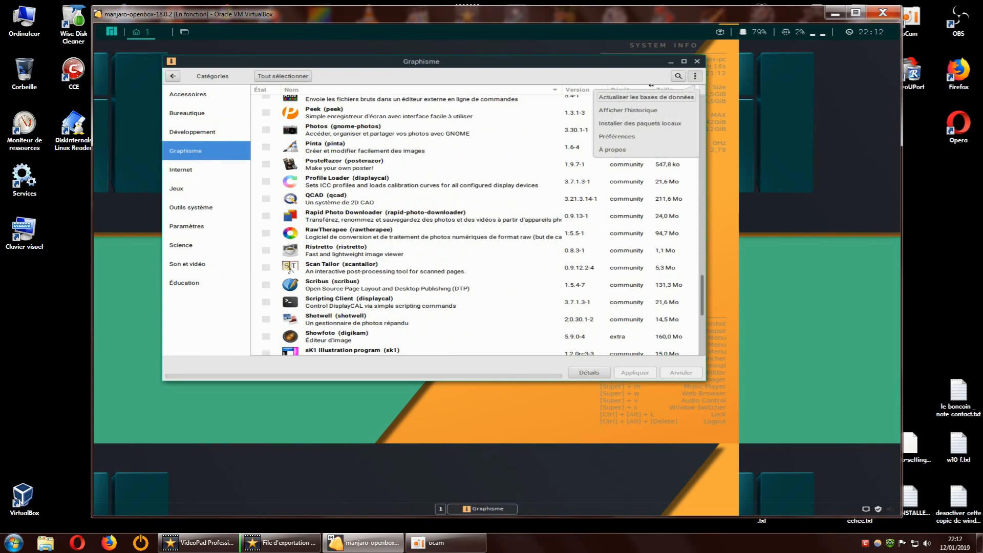
pyautogui.click(175, 77)
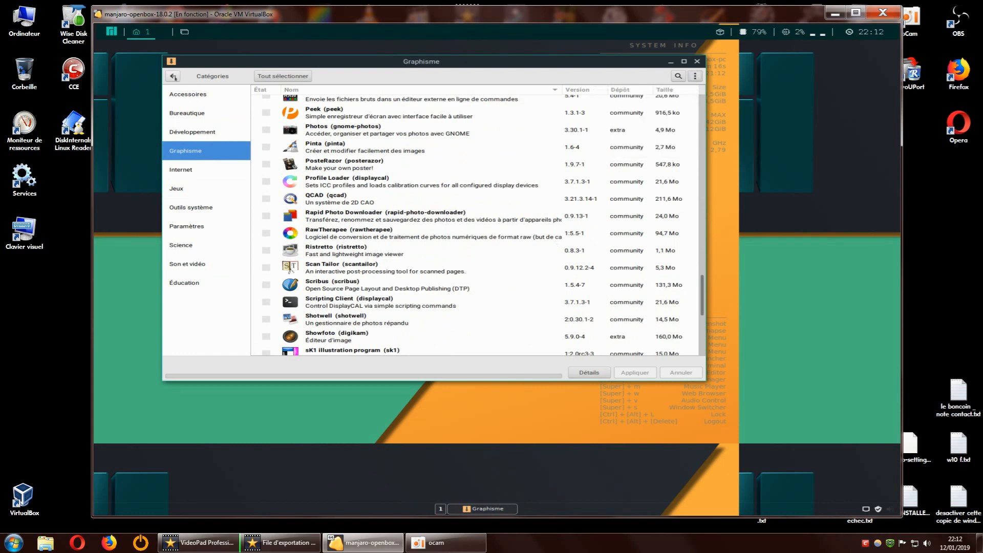
# Examine the installed, foreign, orphaned and explicitly installed package lists, and close the package manager
pyautogui.click(174, 77)
pyautogui.click(187, 151)
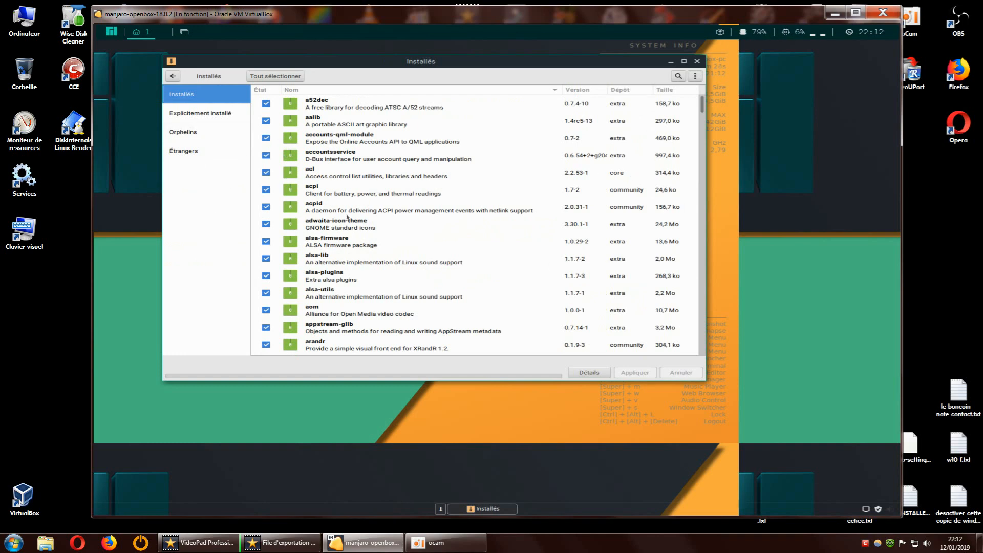
pyautogui.scroll(-2, 681, 157)
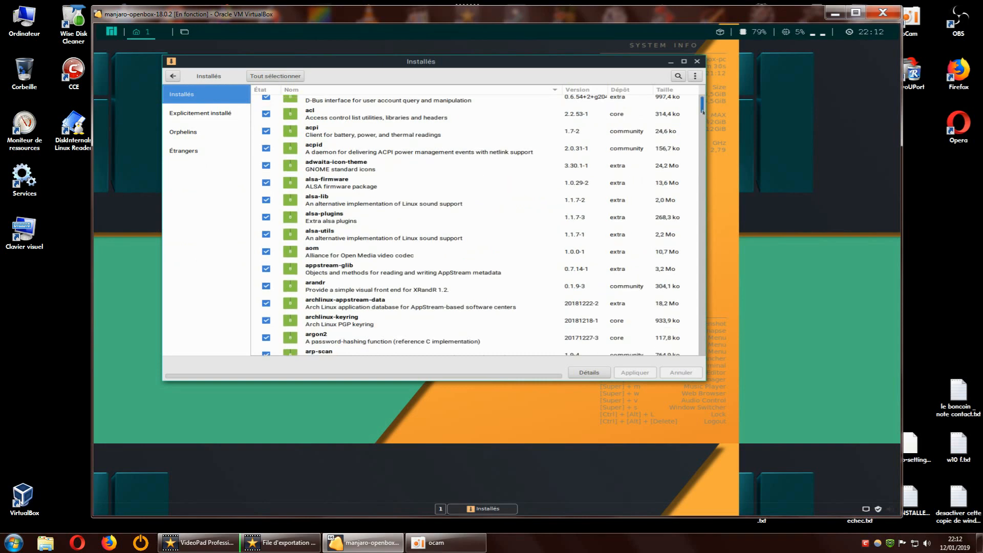
pyautogui.scroll(-15, 387, 213)
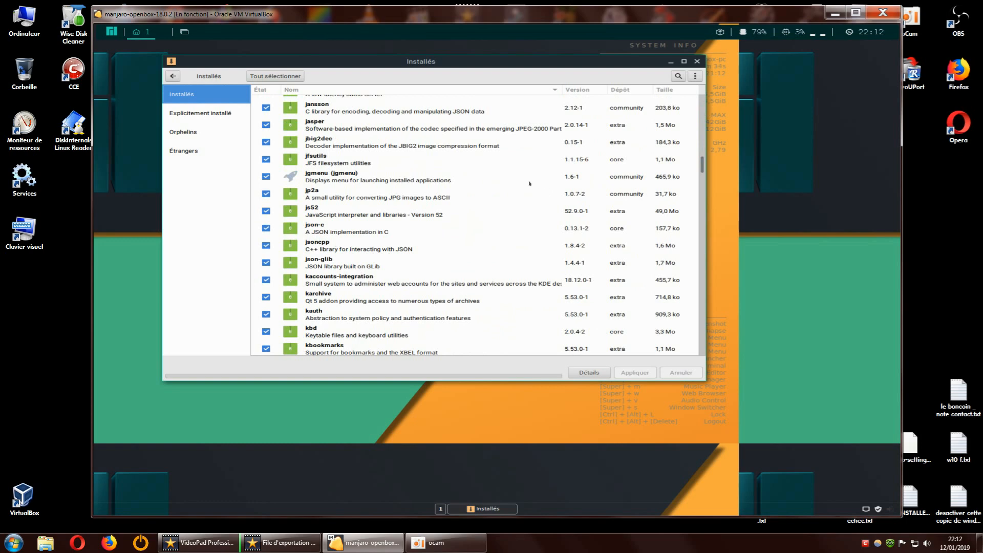
pyautogui.click(178, 151)
pyautogui.click(185, 138)
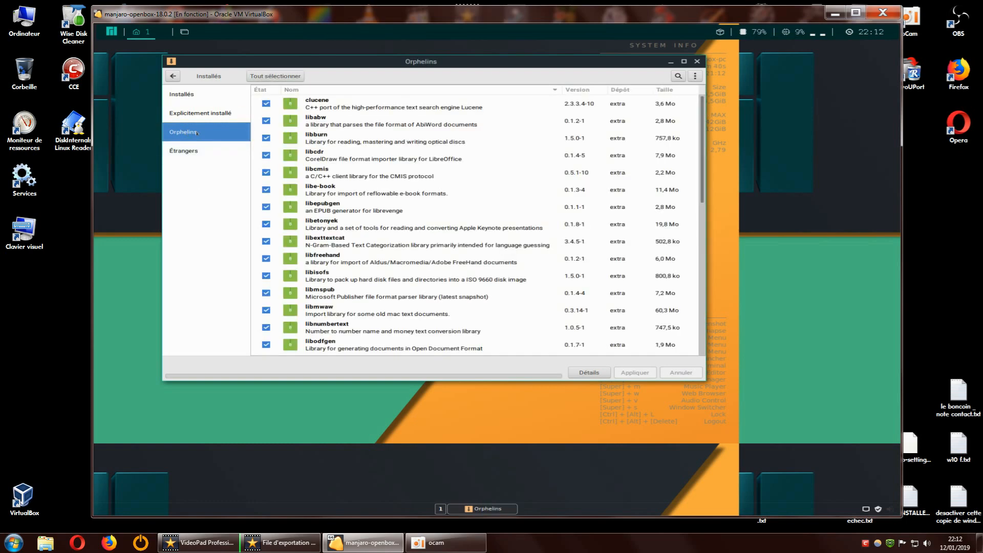
pyautogui.click(210, 114)
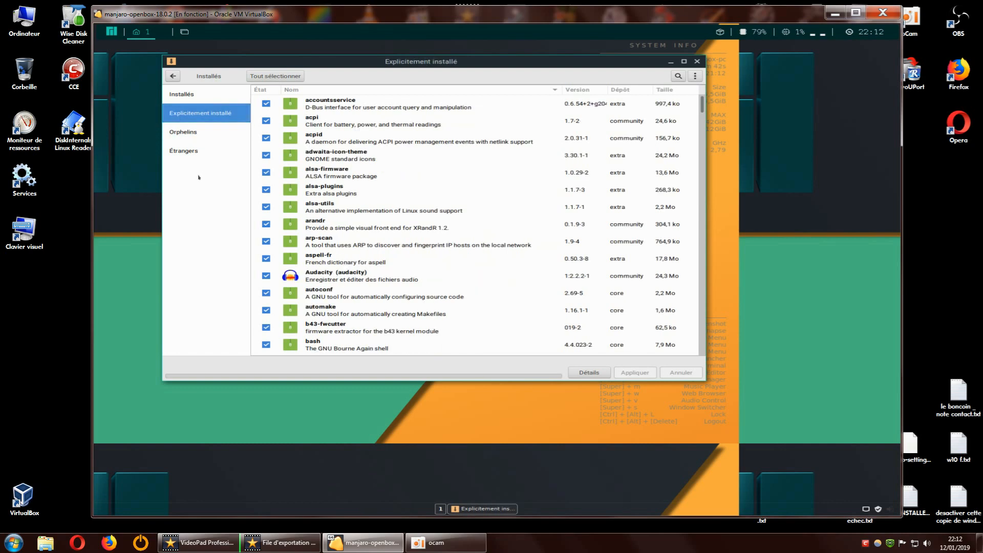
pyautogui.click(697, 62)
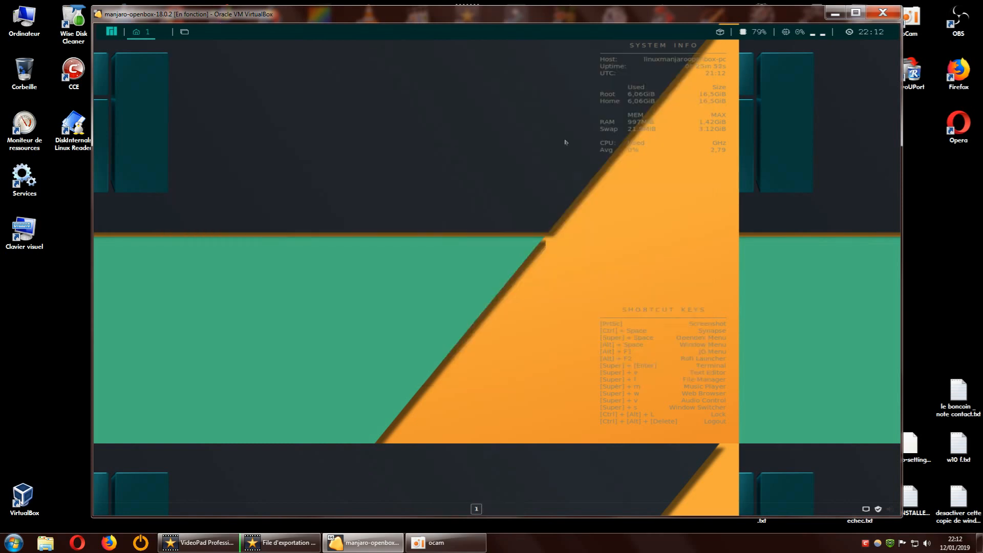